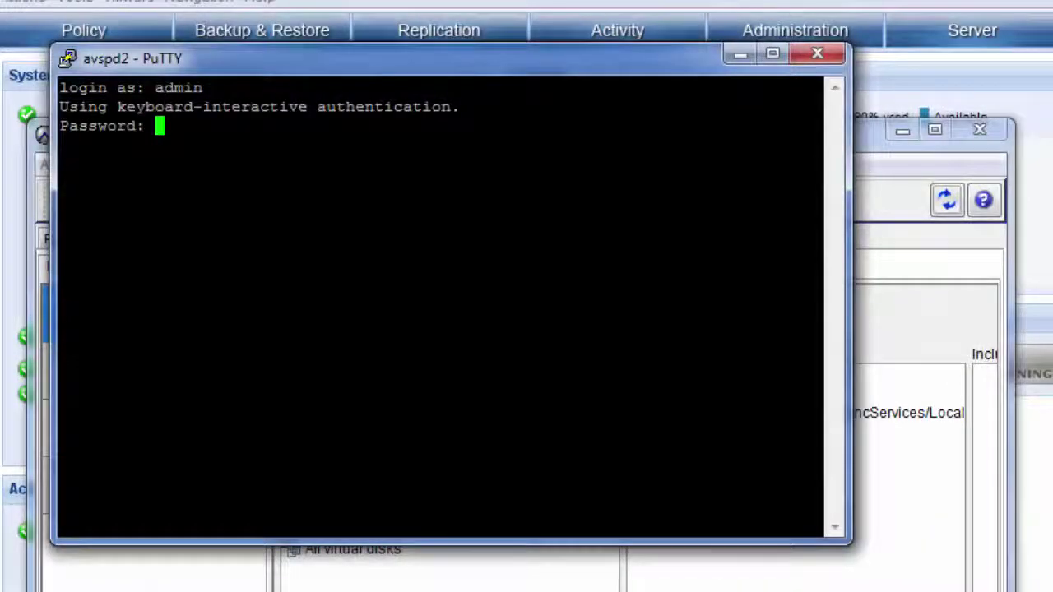
Log in to avspd2 as admin and list the home directory with ls.
key("Return")
type("ls")
key("Return")
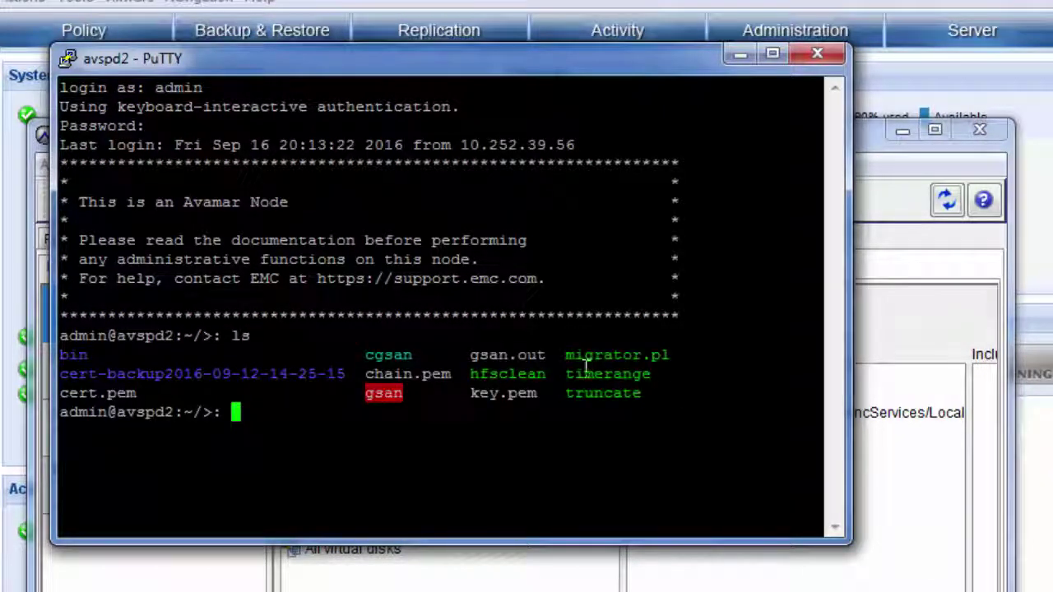
Run ./migrator.pl and select its totals: 2 Migrator clients holding 16 backups.
left_click_drag(564, 354, 681, 355)
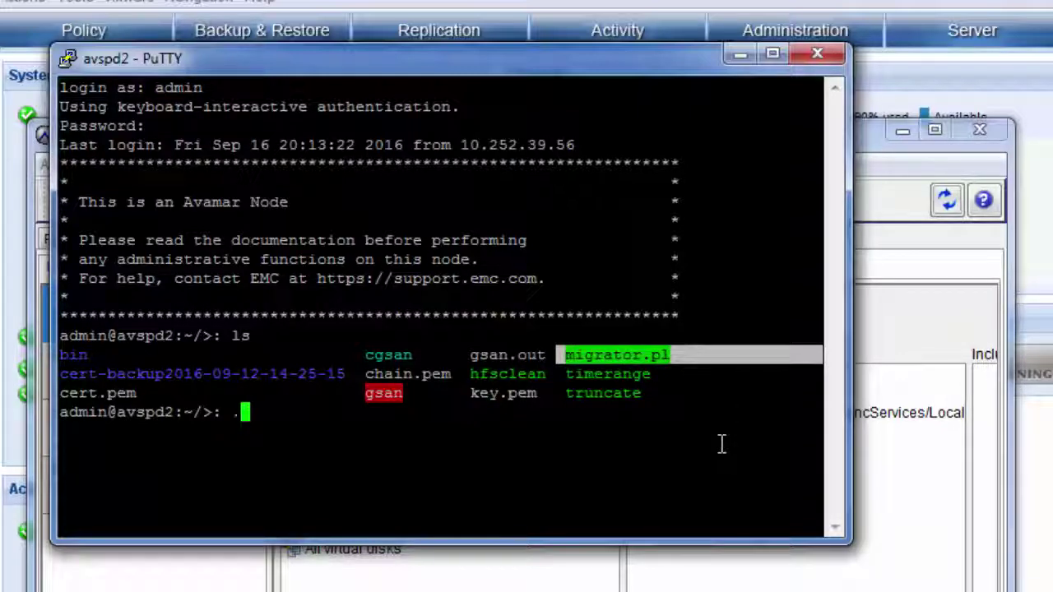
type("/")
type("mig")
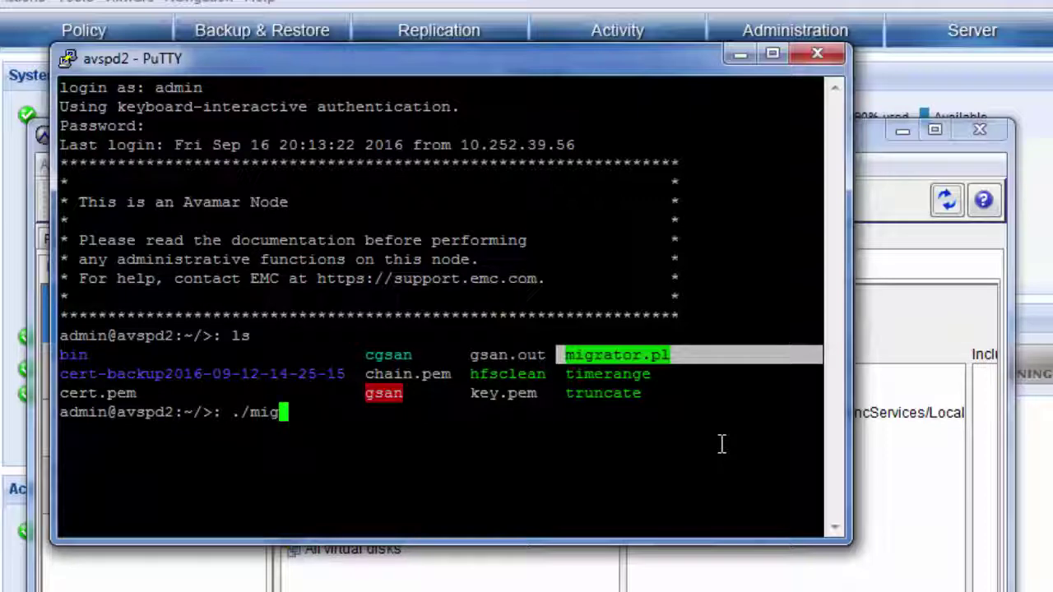
type("rator.pl")
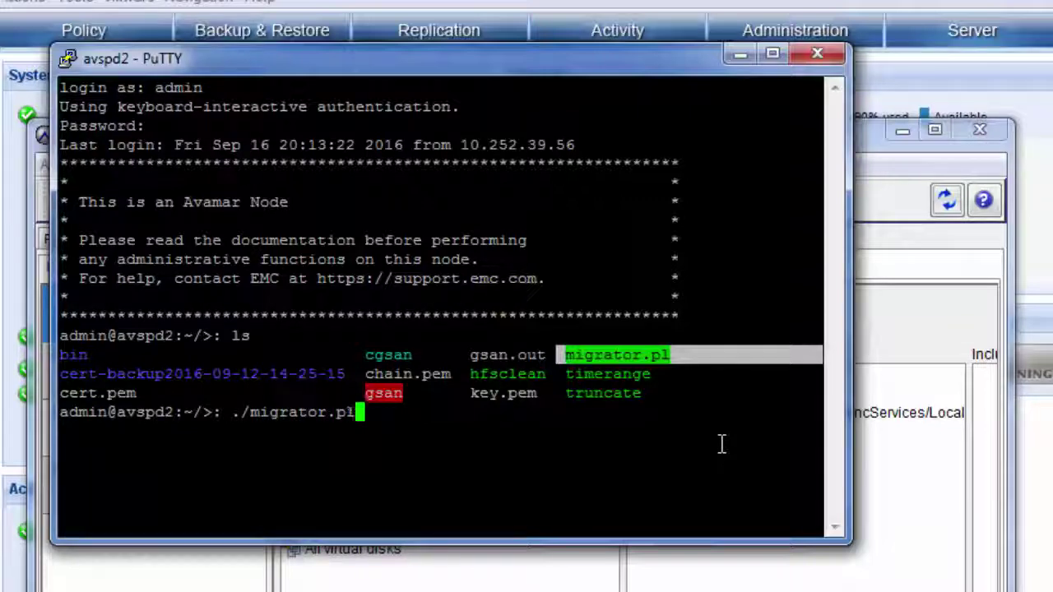
key("Return")
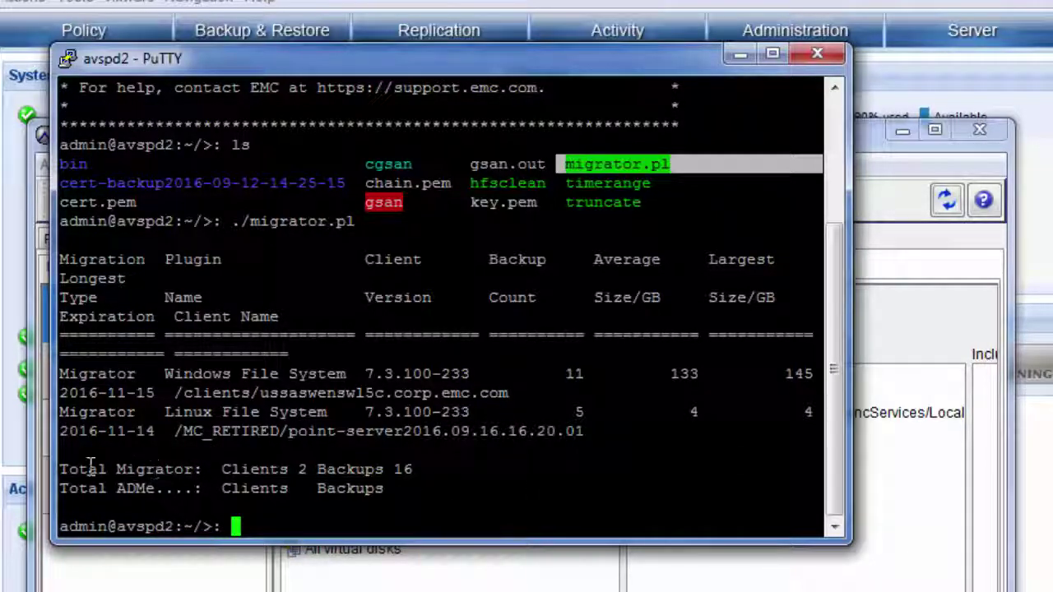
left_click_drag(79, 469, 417, 482)
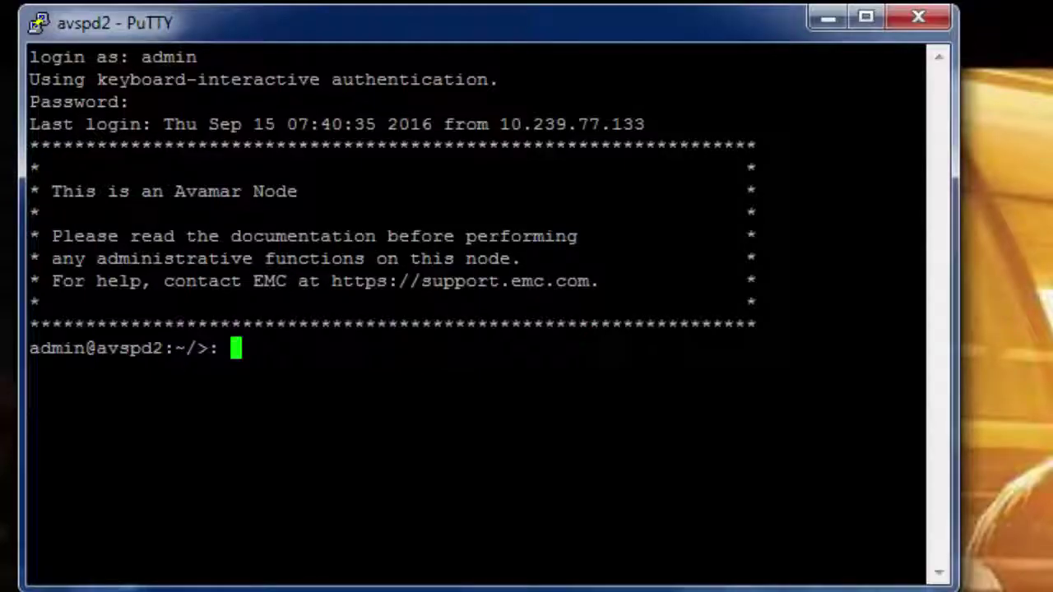
Become root with su -, move into /usr/local/avamar/var/mc/server_data/prefs, and enter vi mcserver.xml.
type("su -")
key("Return")
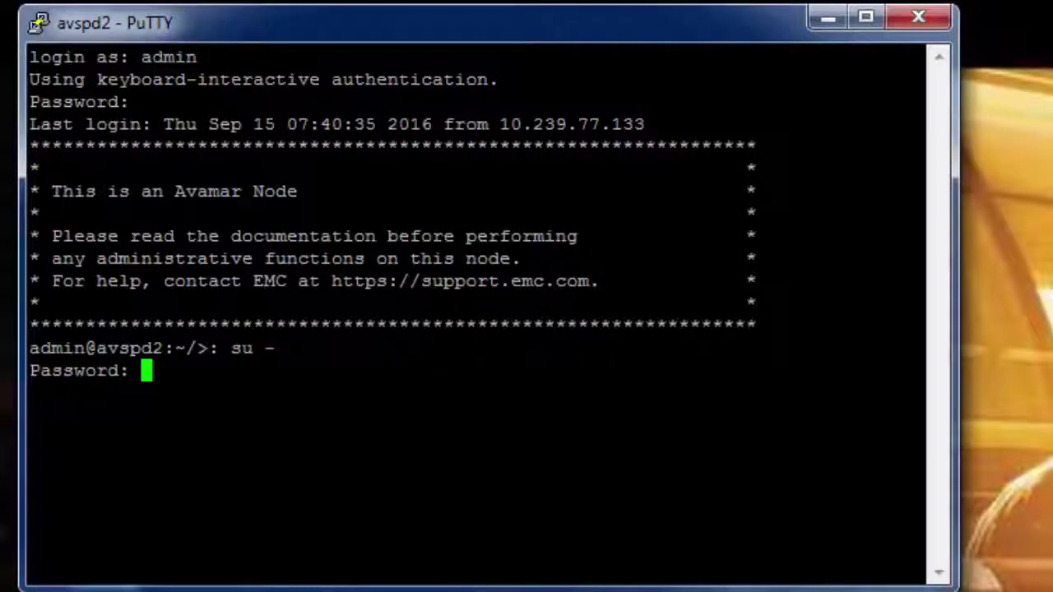
key("Return")
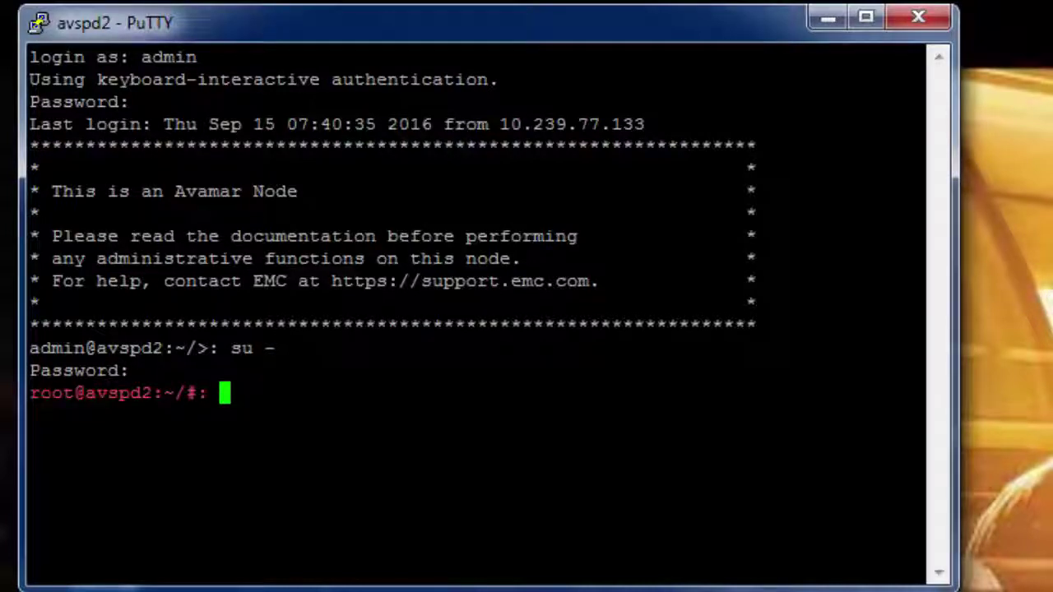
type("cd /usr/")
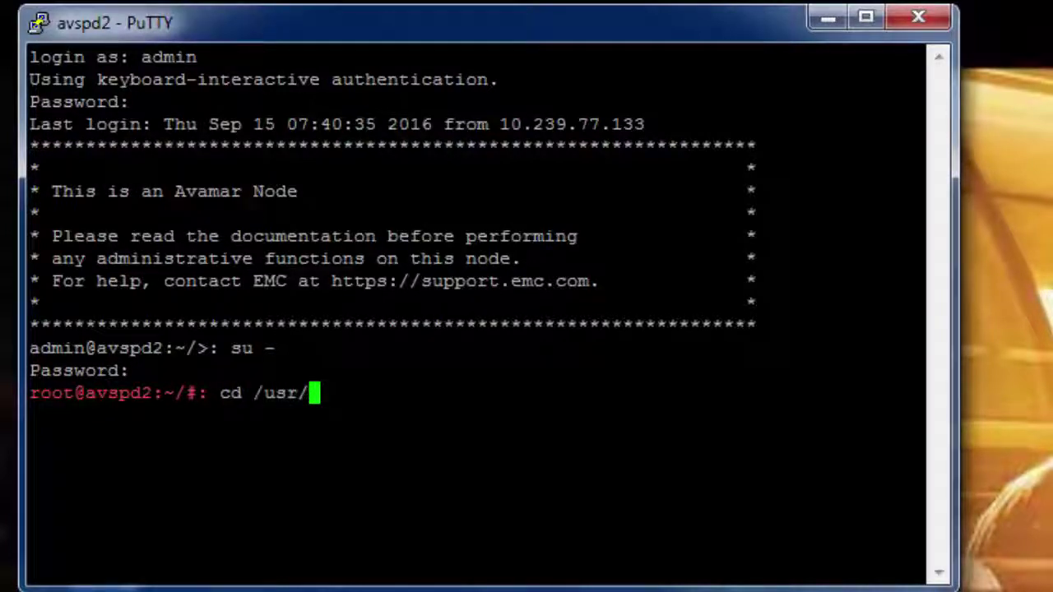
type("local/avamar/")
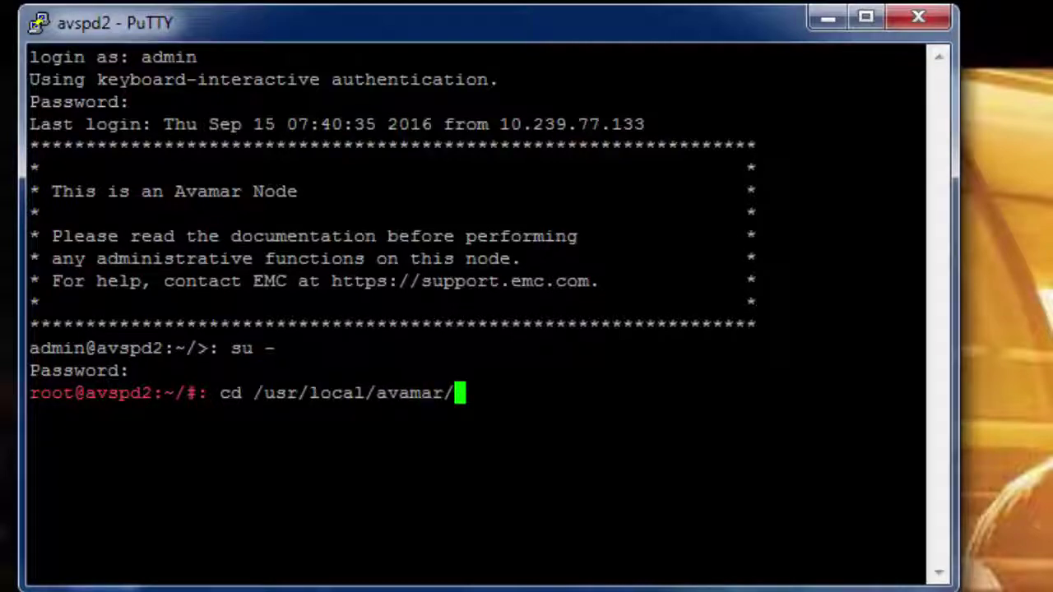
type("var/m")
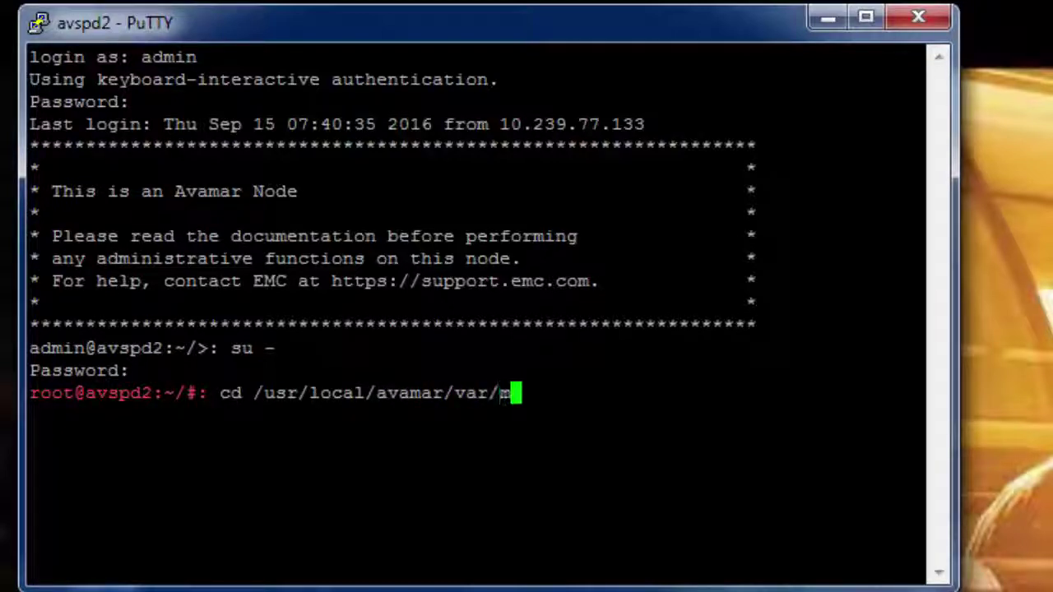
type("c/server_data/prefs")
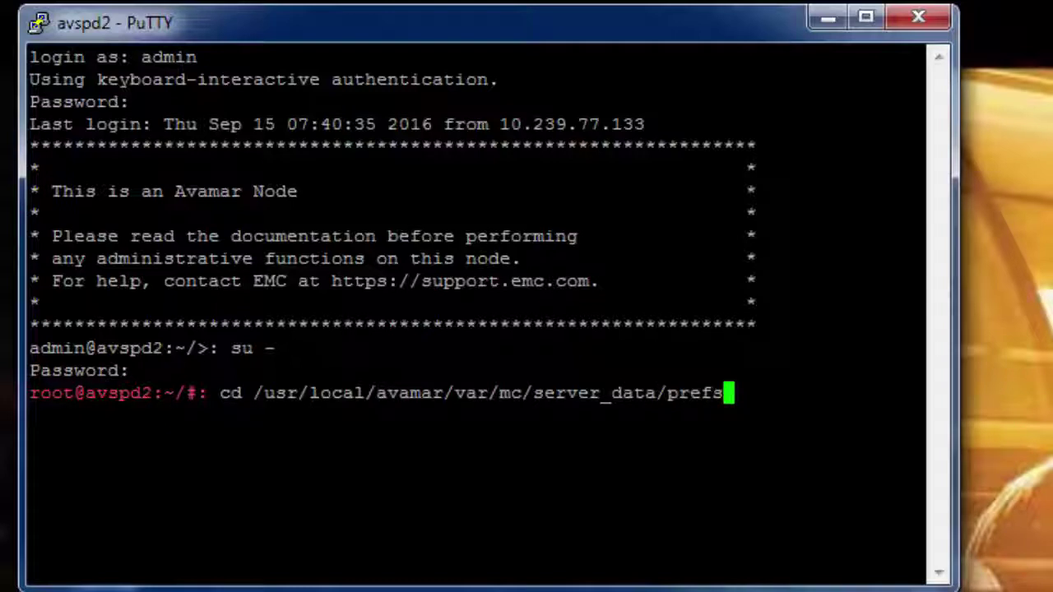
key("Return")
type("vi")
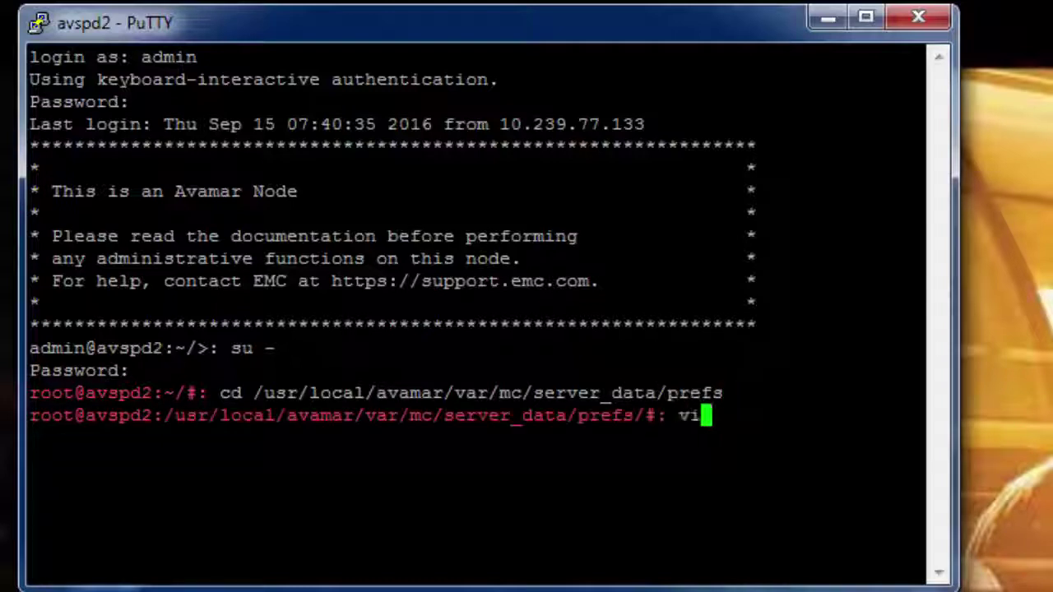
type(" mc")
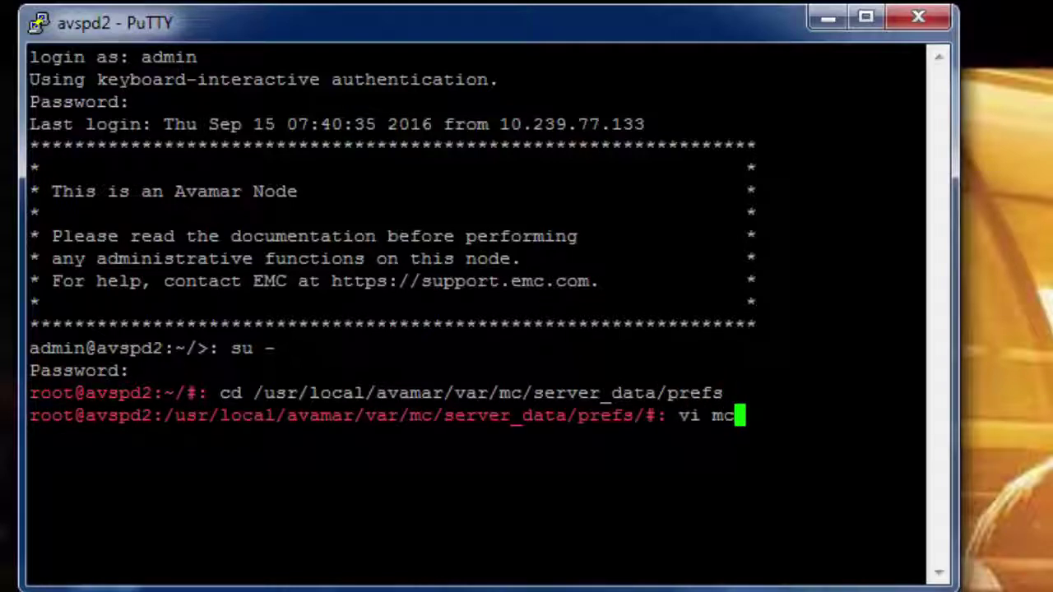
type("server.xml")
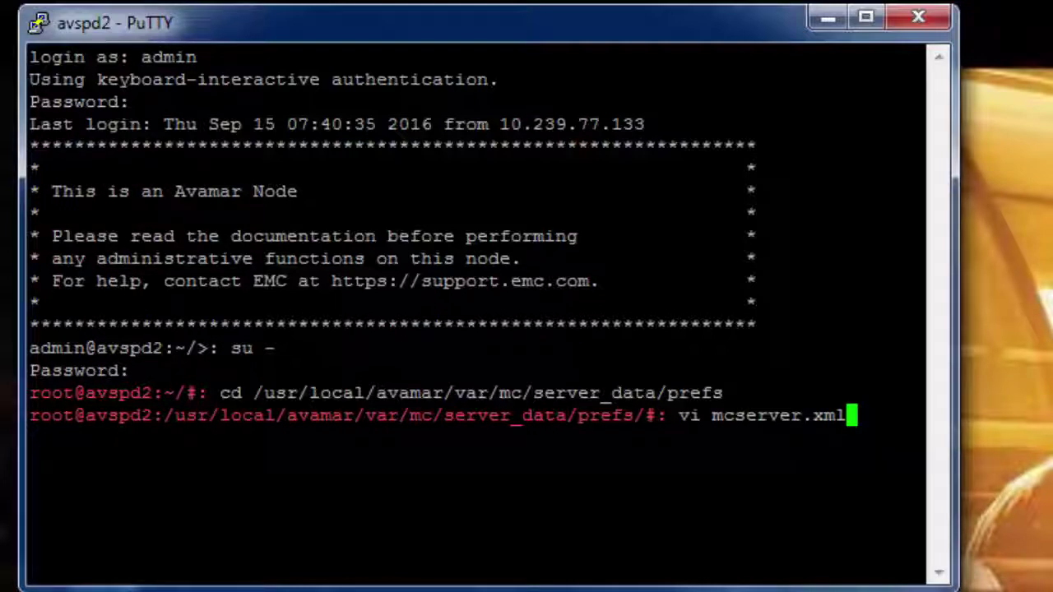
Insert <entry key="migrate_feature_enabled" value="true" /> above the first migrate entry in mcserver.xml.
key("Return")
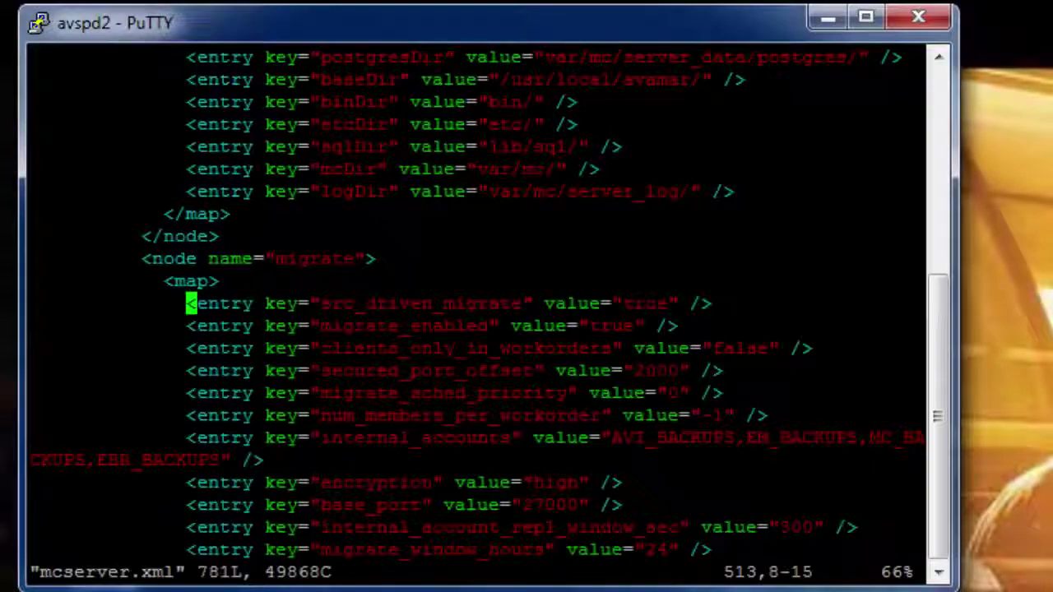
type("/migra")
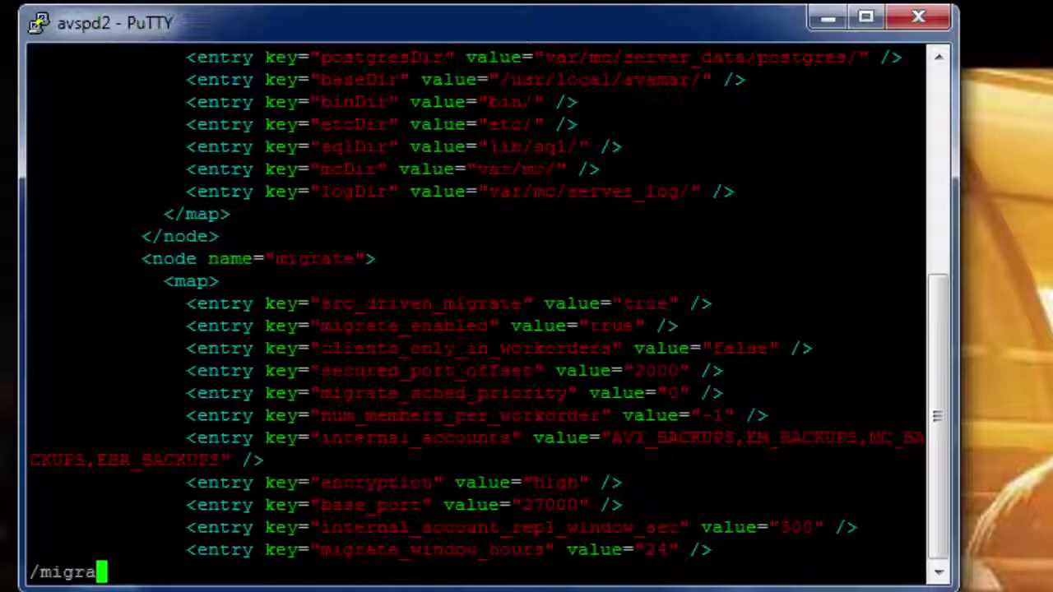
type("te")
key("Return")
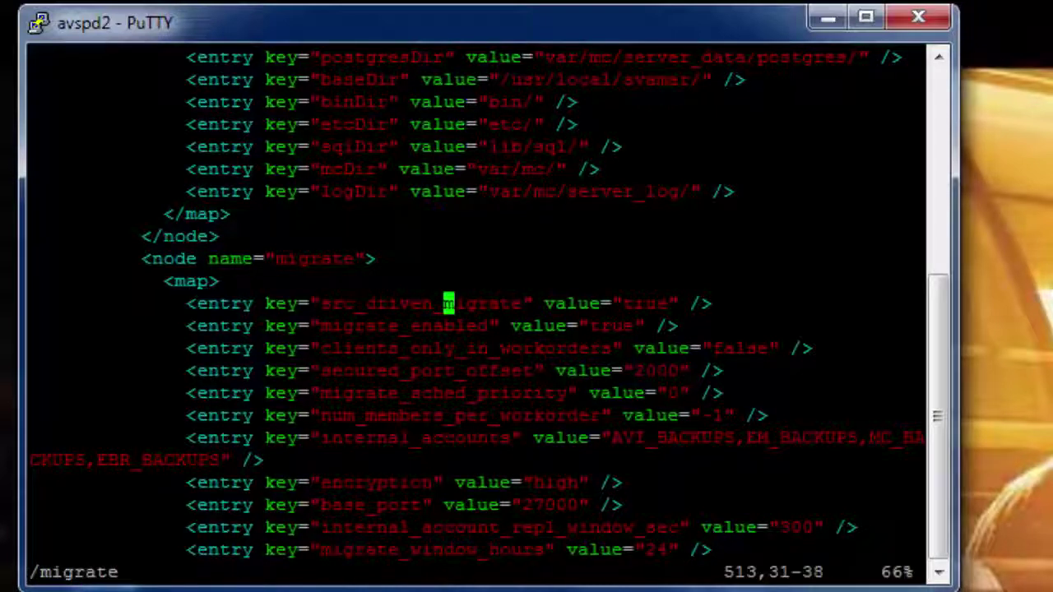
key("Left")
key("Left")
key("Left")
key("Left")
key("Left")
key("Left")
key("Left")
key("Left")
key("Left")
key("Left")
key("Left")
key("Left")
key("Left")
key("Left")
key("Left")
key("Left")
key("Left")
key("Left")
key("Left")
key("I")
key("Return")
key("Up")
type("<entry key=\"")
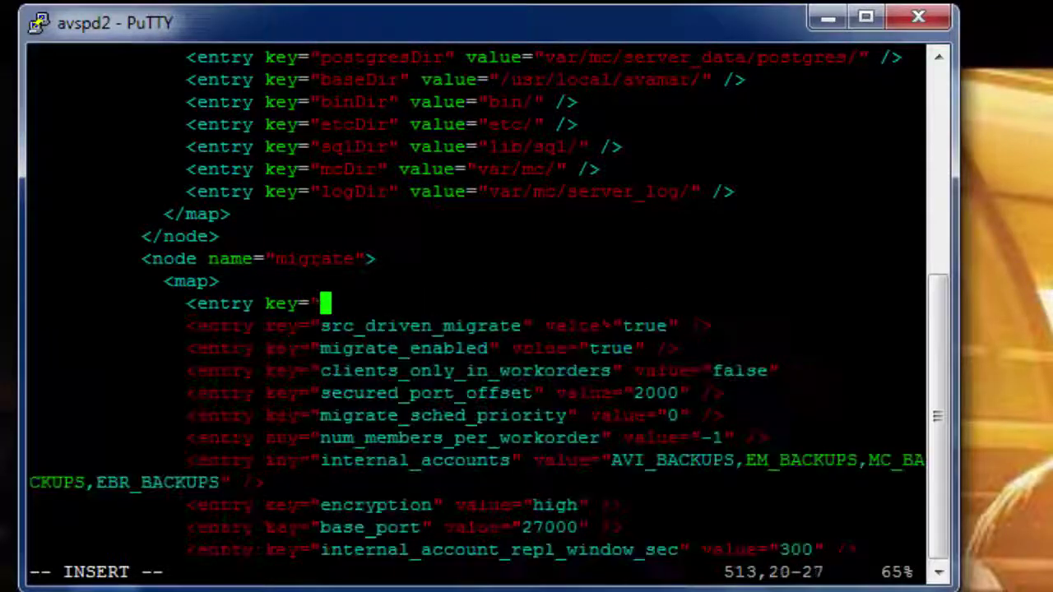
type("migrate_feature_enabled\"")
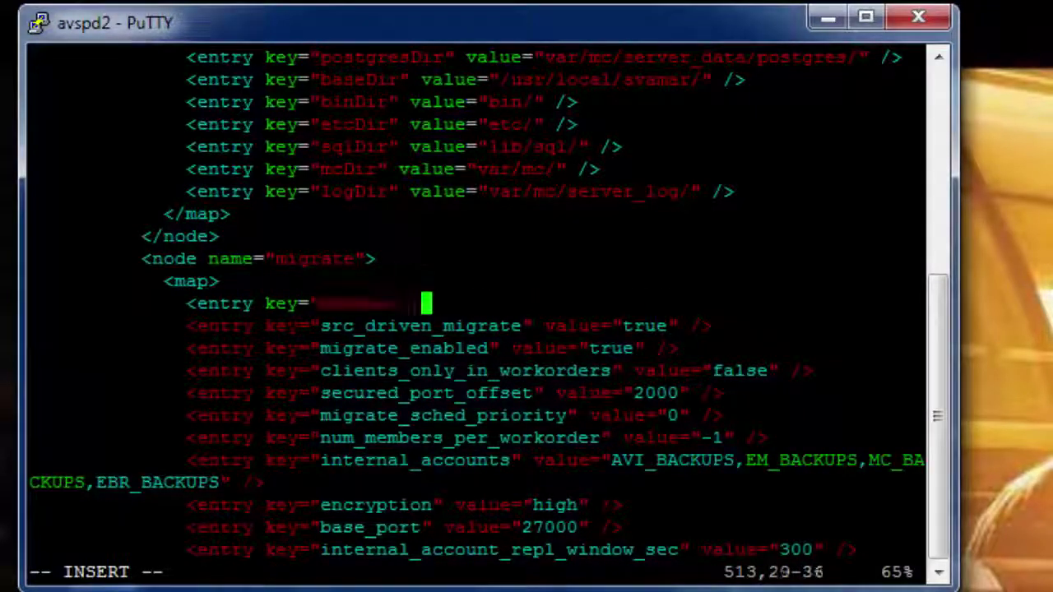
type(" value=\"true\" /")
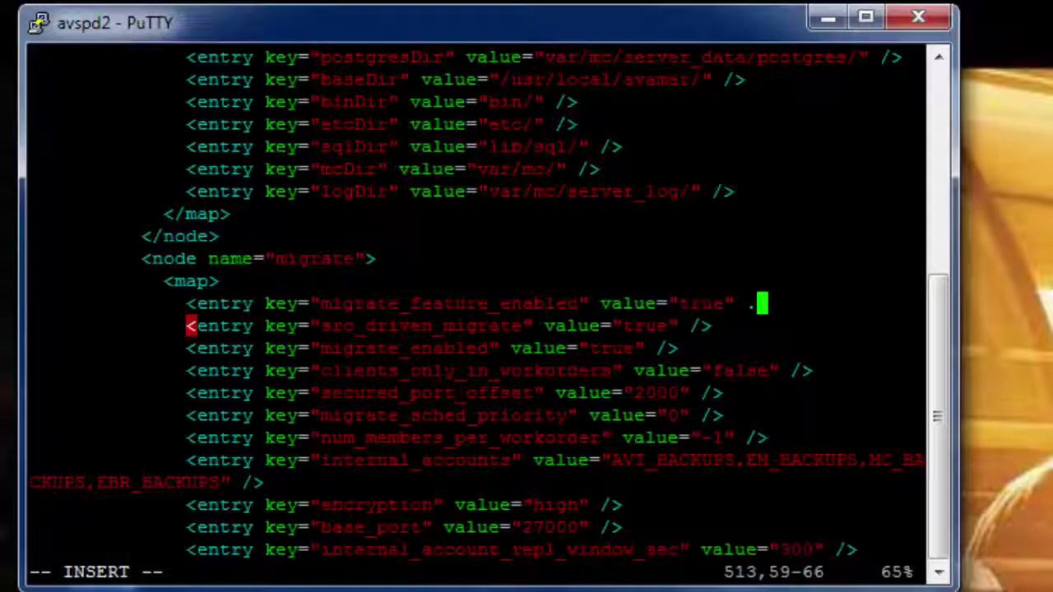
type(">")
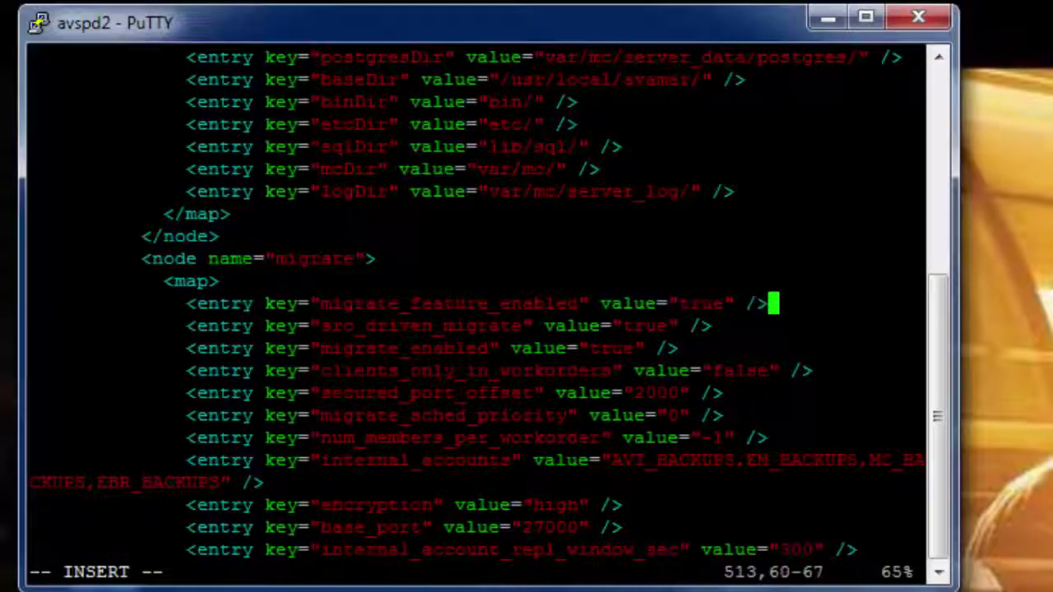
key("Escape")
Save mcserver.xml with :wq! and exit the root shell.
type(":wq!")
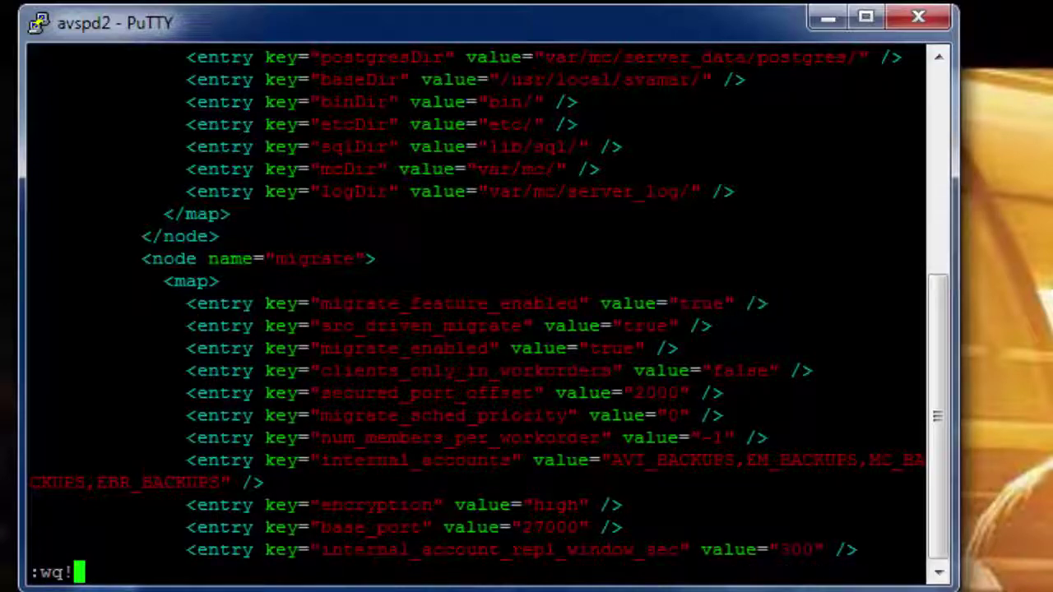
key("Return")
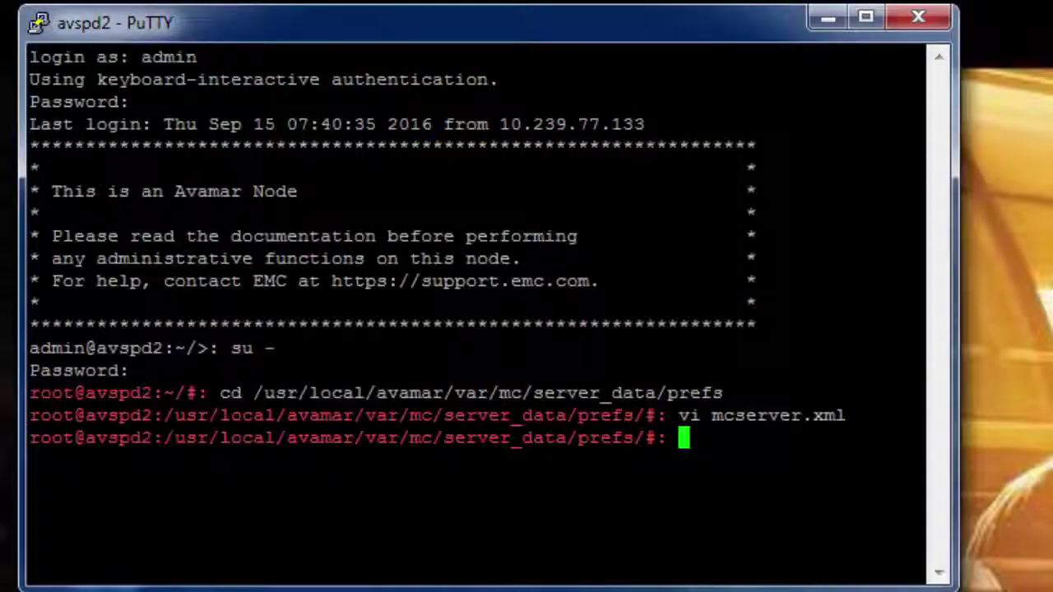
type("exit")
key("Return")
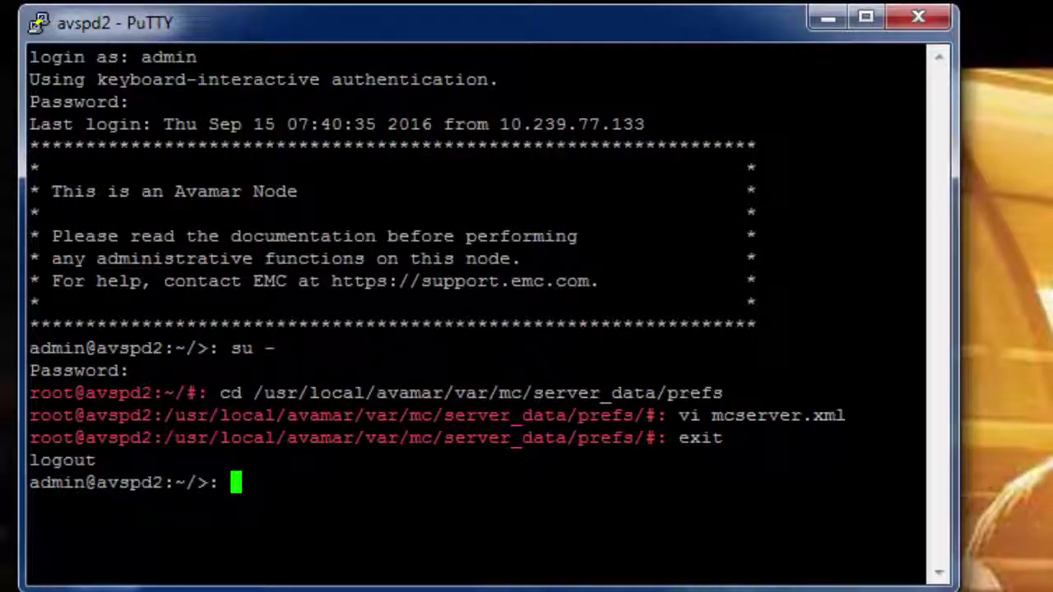
Restart MCS with dpnctl stop mcs and dpnctl start mcs, then run dpnctl start sched.
type("dpnctl ")
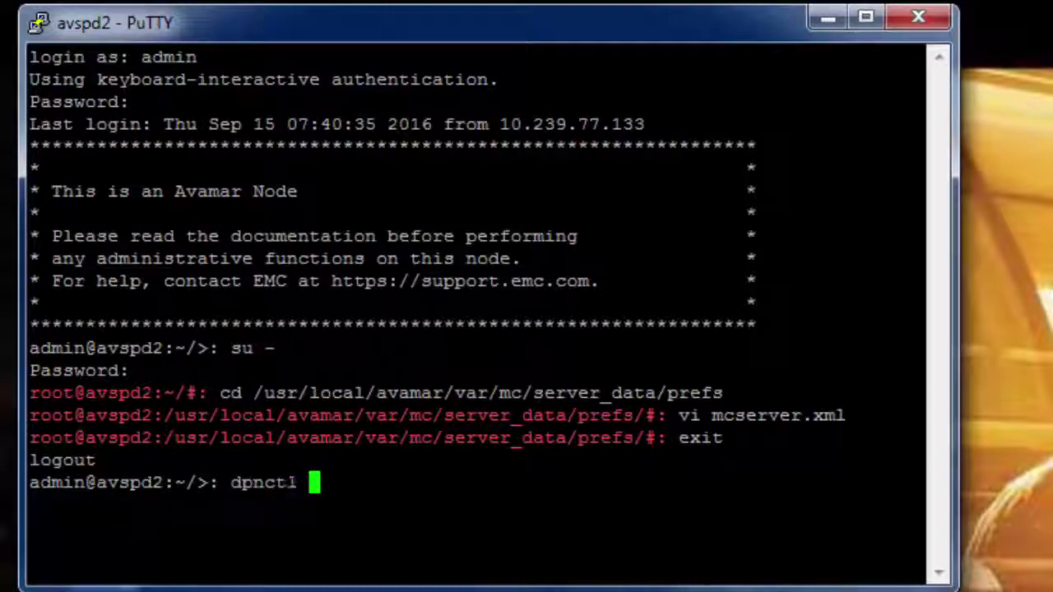
type("stop mcs")
key("Return")
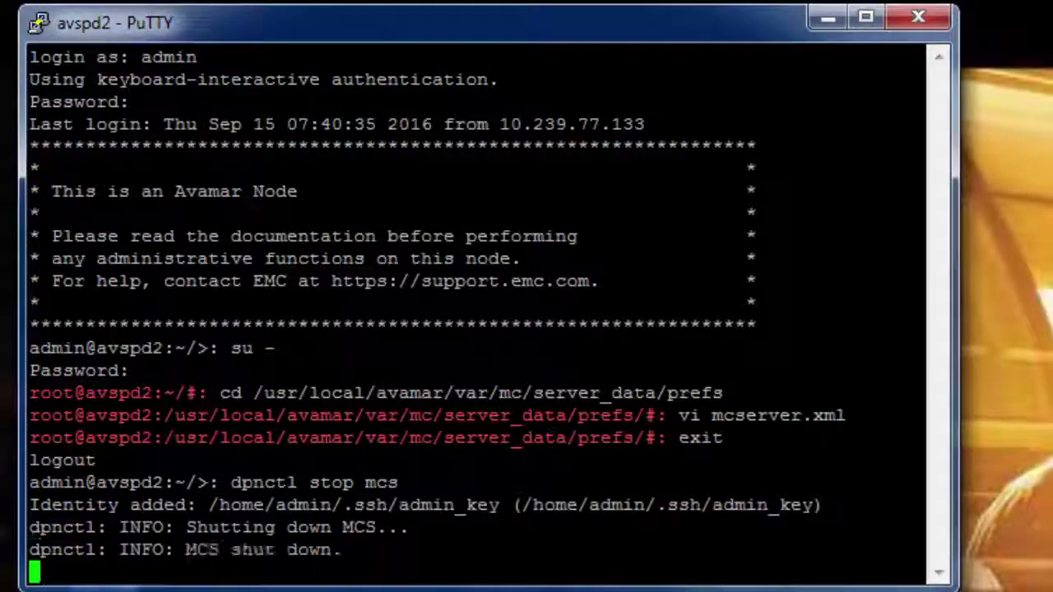
type("dpnctl start mcs")
key("Return")
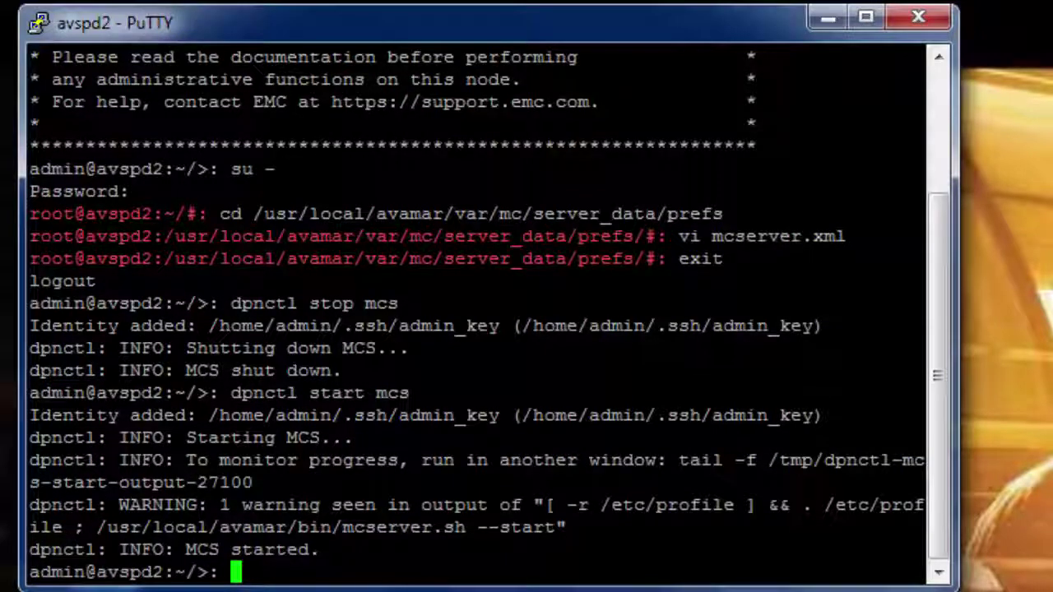
type("dpnctl s")
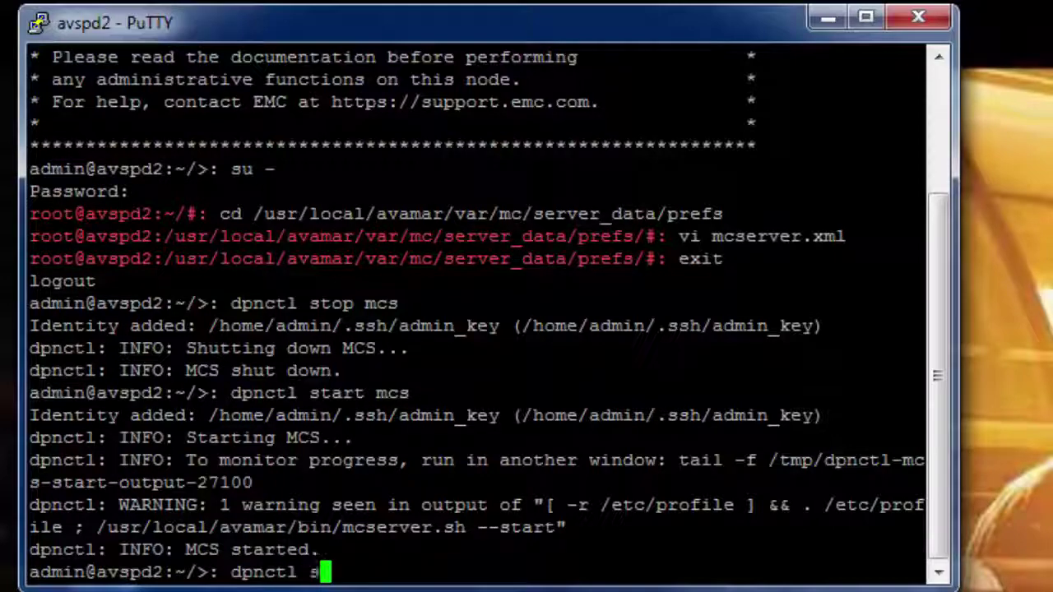
type("tart sched")
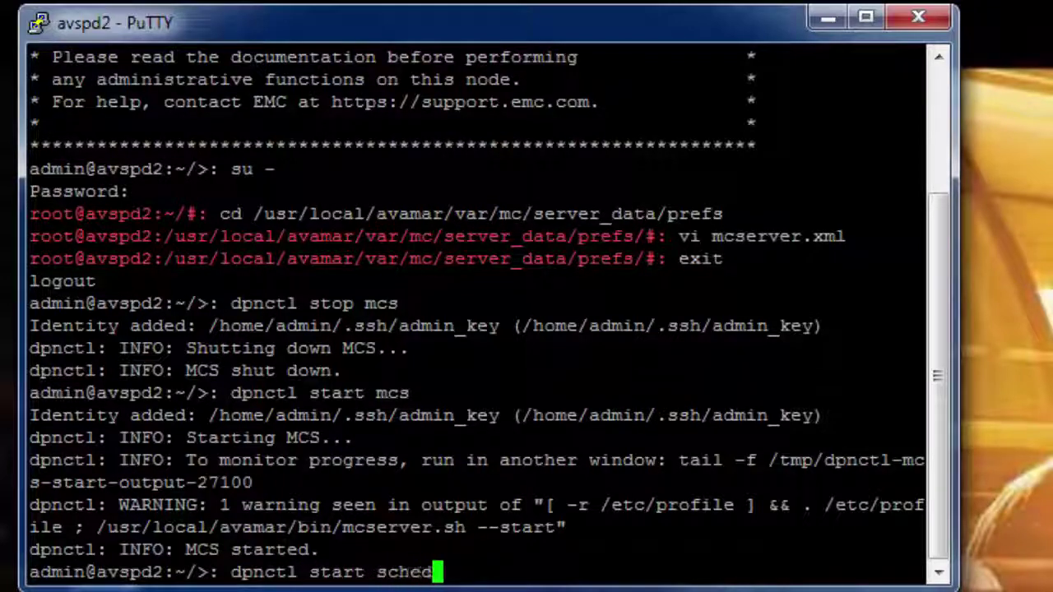
key("Return")
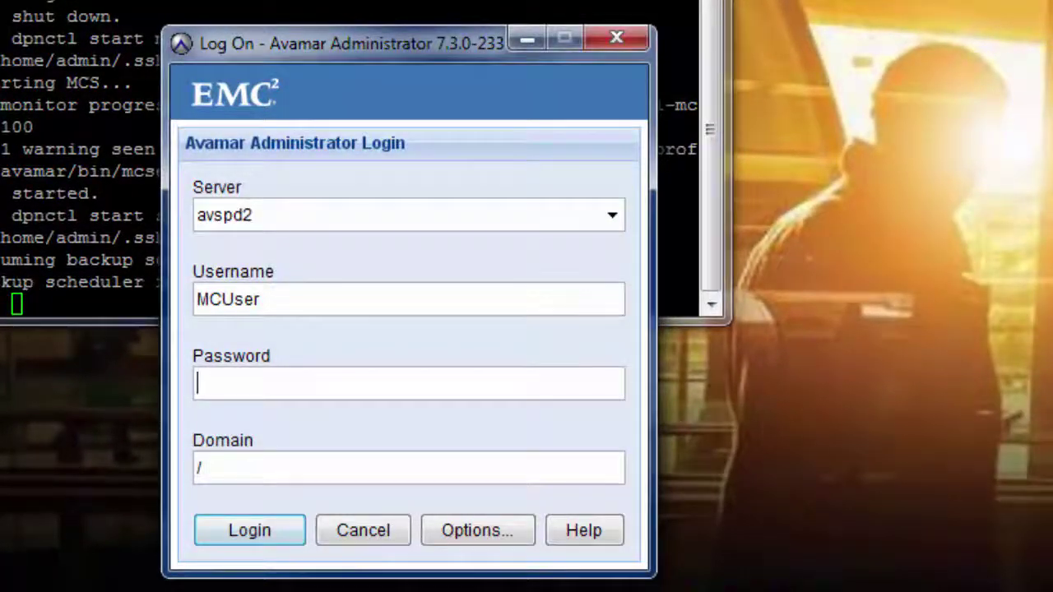
Log in to Avamar Administrator and show the Migration Servers list via Tools > Manage Migration.
type("*****")
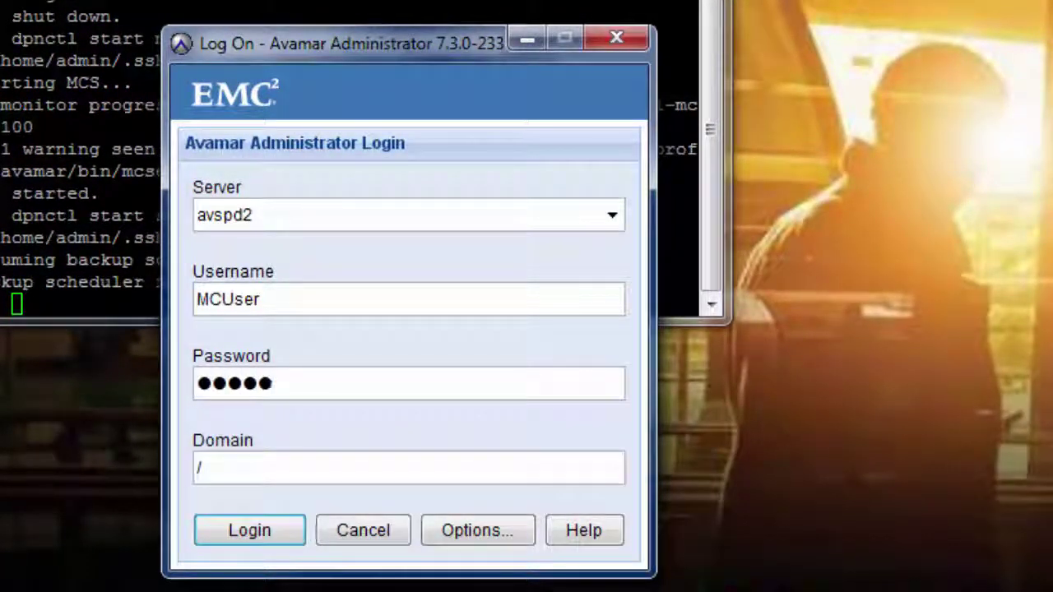
type("**")
key("Return")
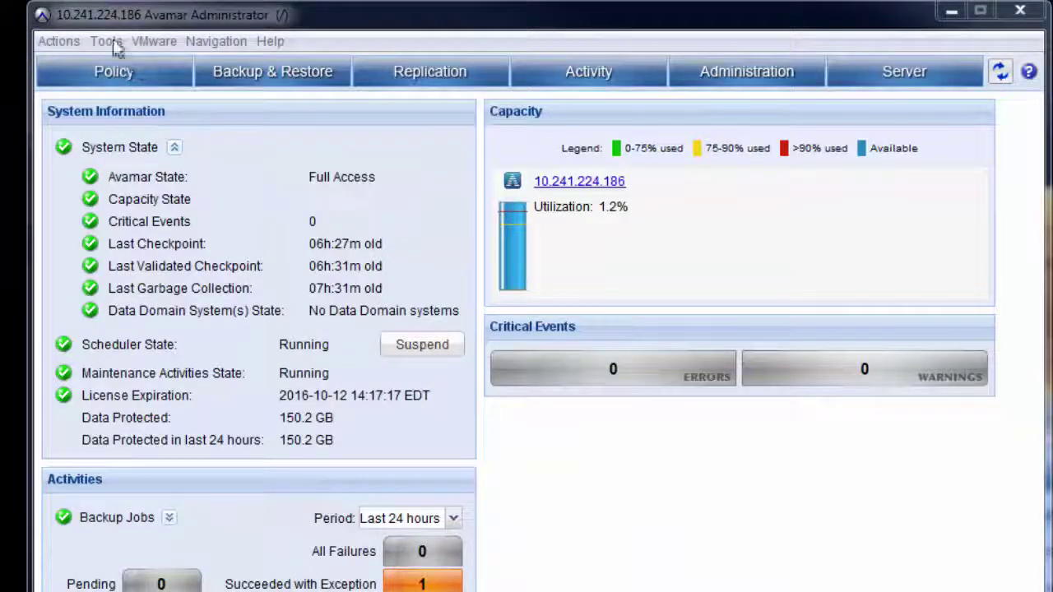
left_click(114, 43)
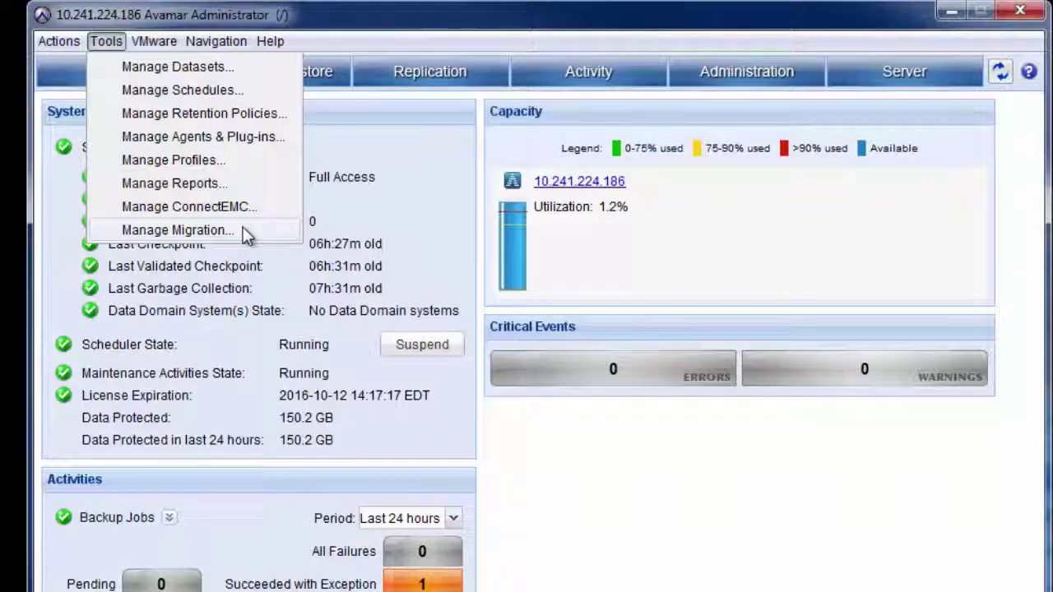
left_click(243, 231)
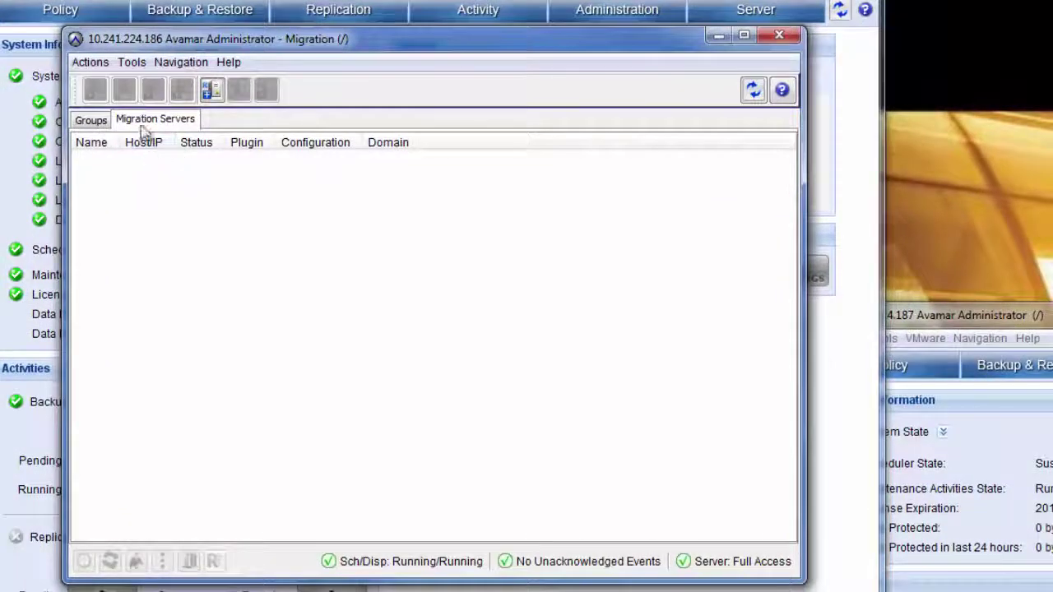
left_click(154, 136)
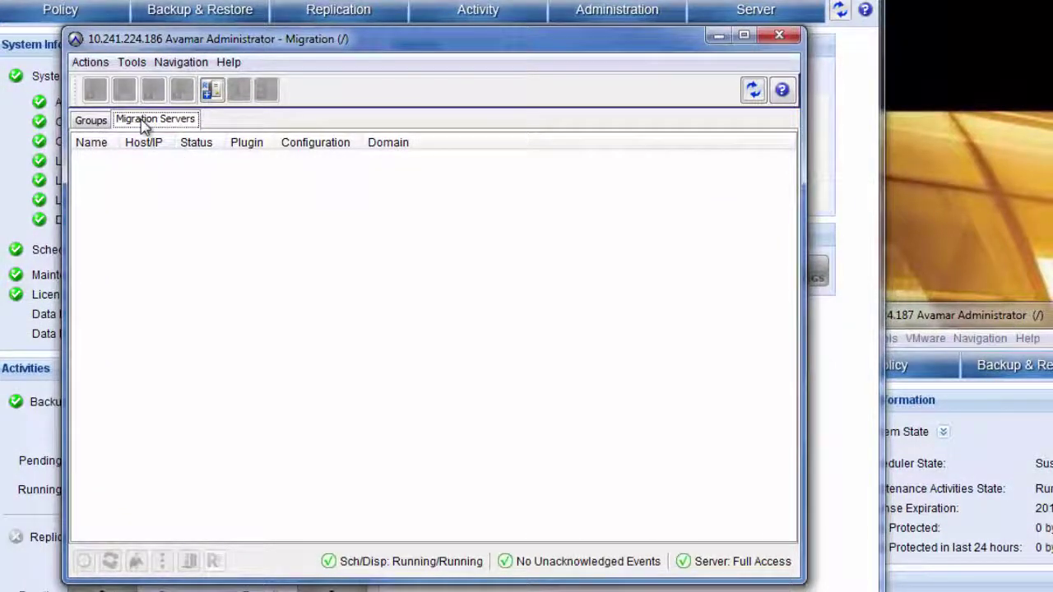
left_click(89, 63)
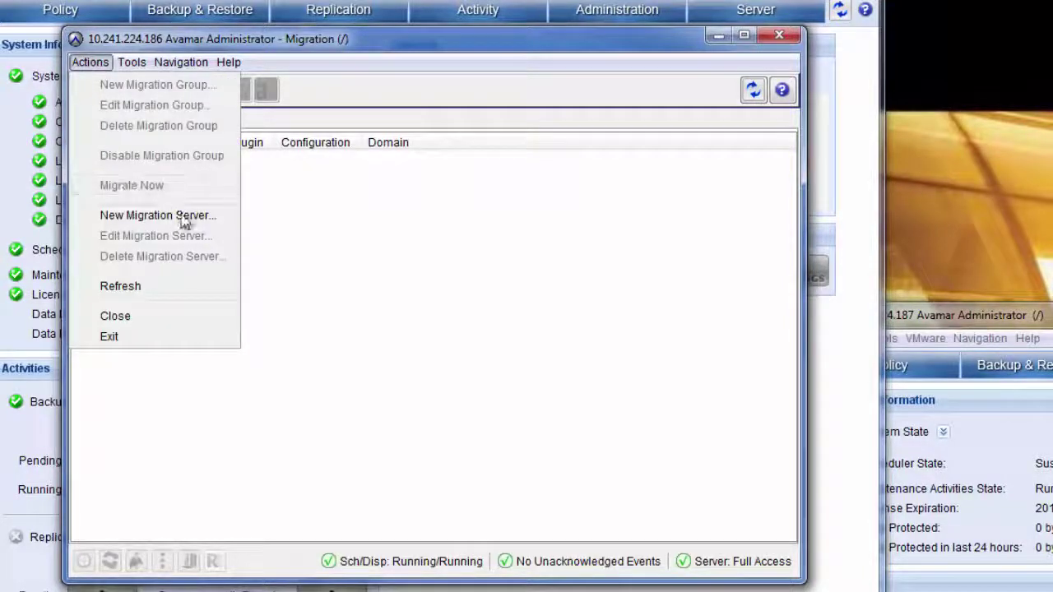
Define migration server avspd2.spd.local targeting avspd1.spd.local with the target user ID and password.
left_click(219, 221)
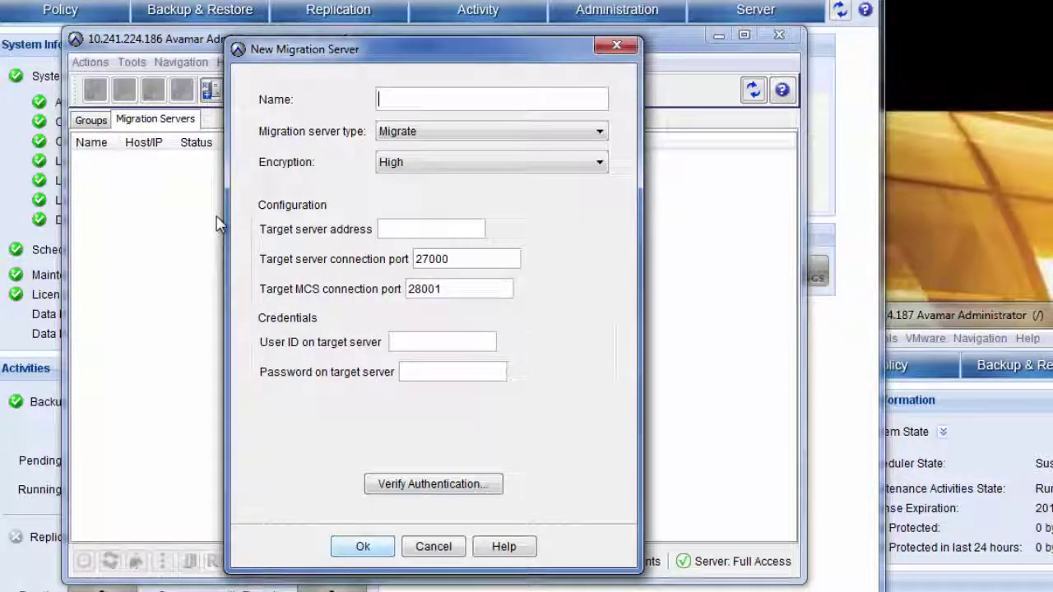
type("avspd2.spd.local")
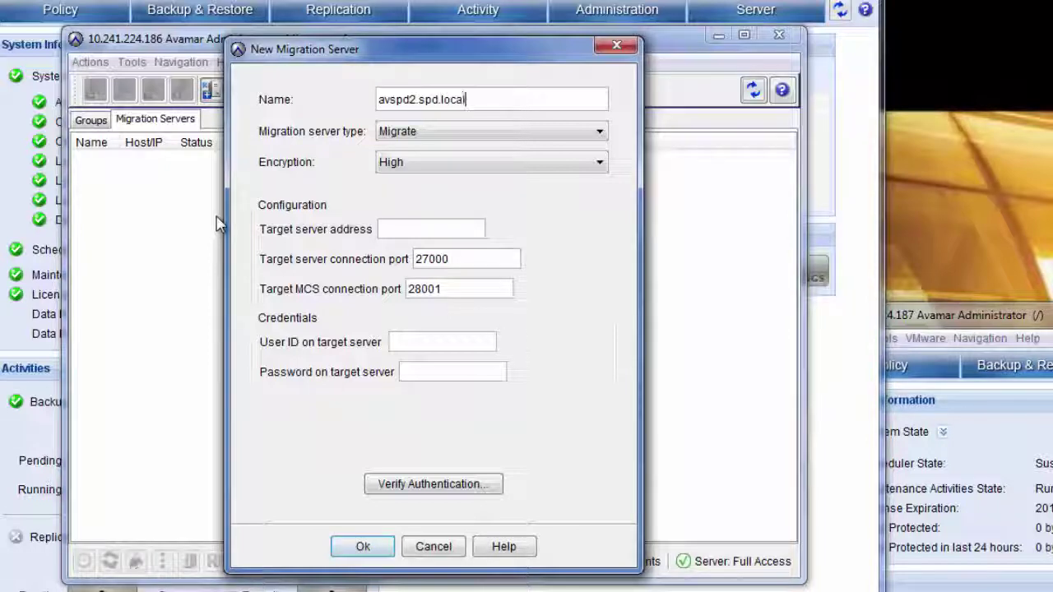
left_click(406, 228)
type("avspd1.spd.local")
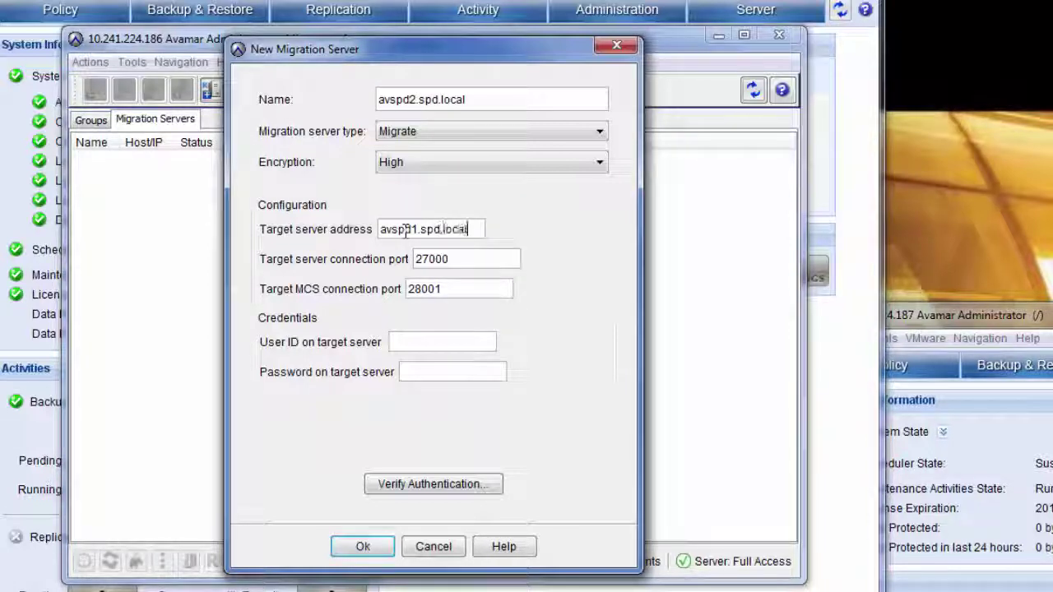
left_click(409, 342)
type("repluser")
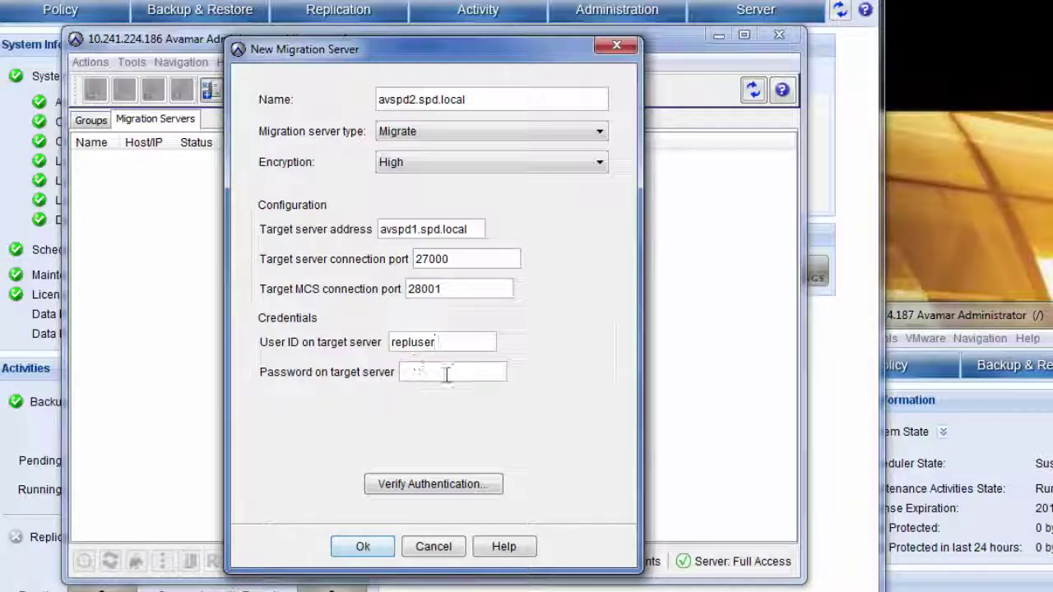
left_click(447, 374)
type("changeme")
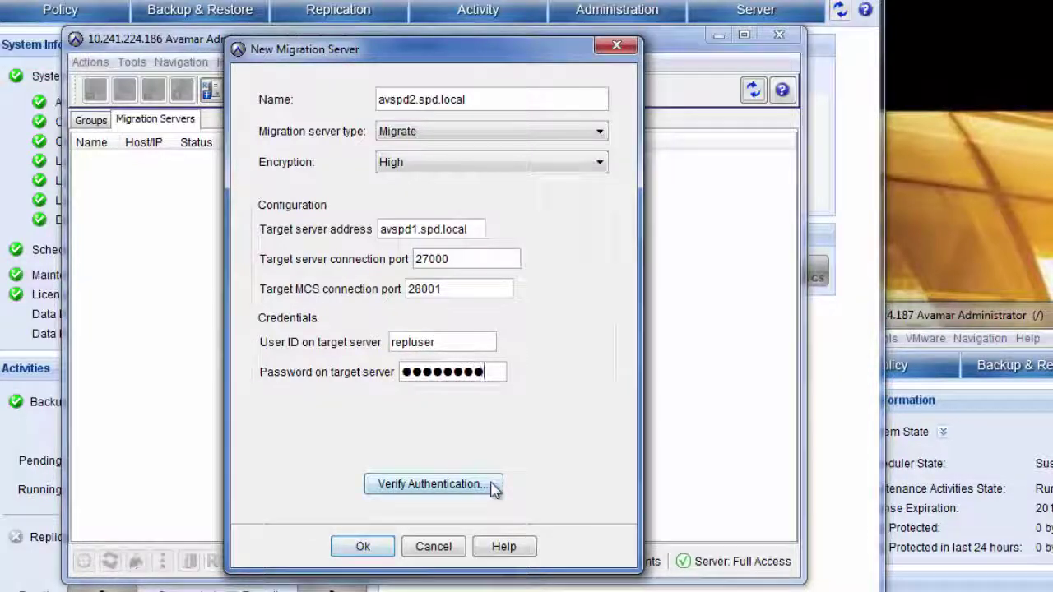
Verify authentication against the target server and save the avspd2.spd.local migration server.
left_click(494, 485)
left_click(431, 408)
left_click(363, 547)
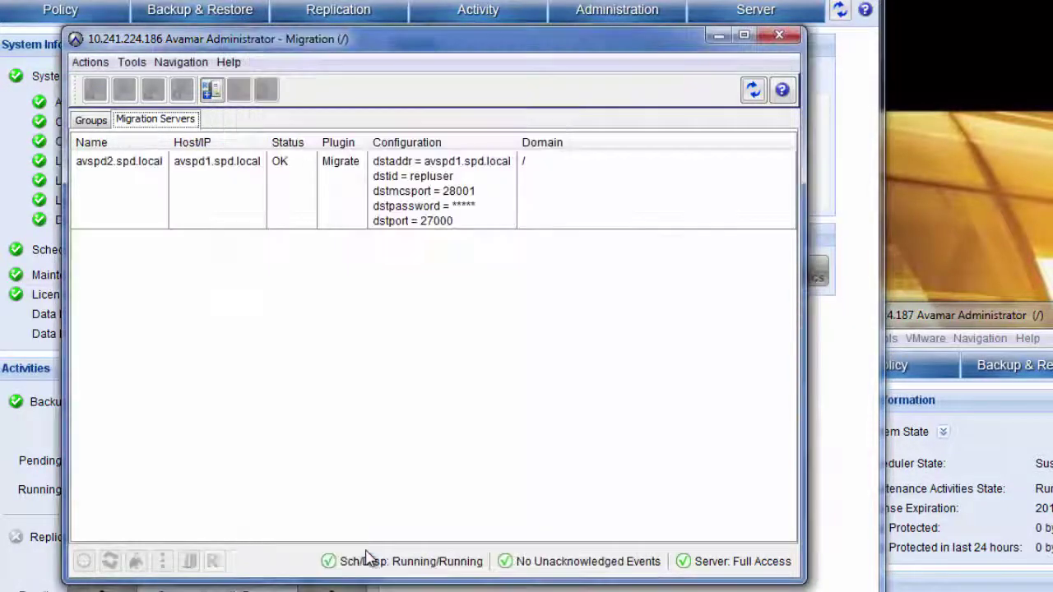
left_click(354, 206)
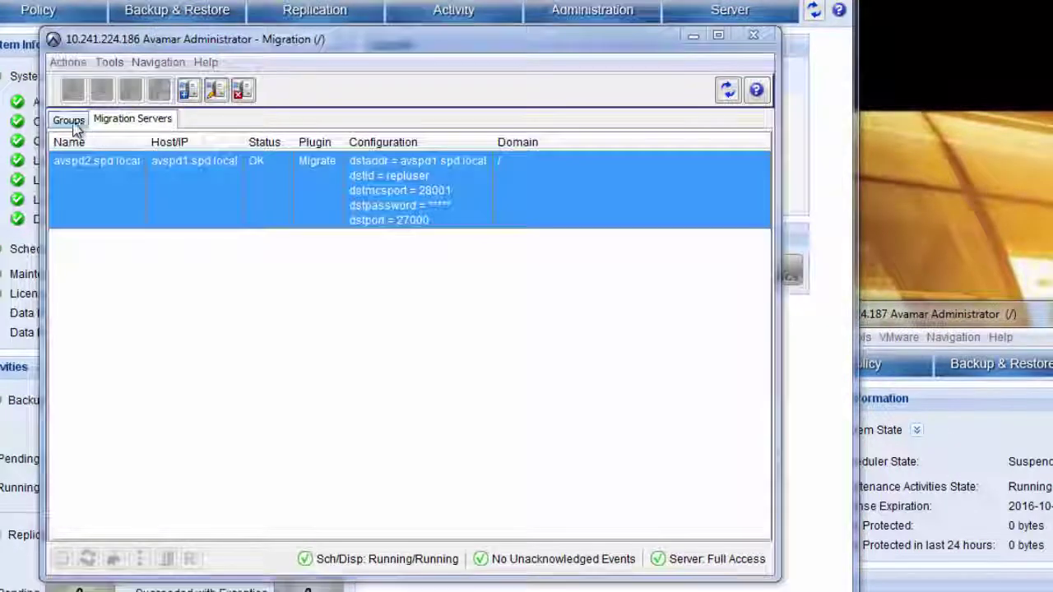
Start a new migration group named WindowClients, marked Disabled, with Medium encryption.
left_click(95, 122)
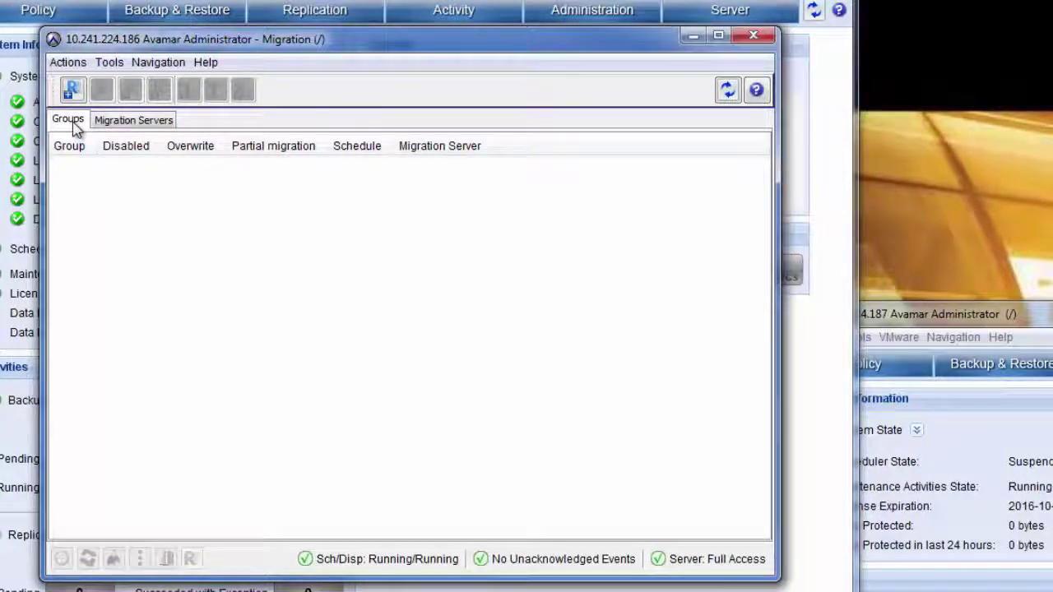
left_click(67, 63)
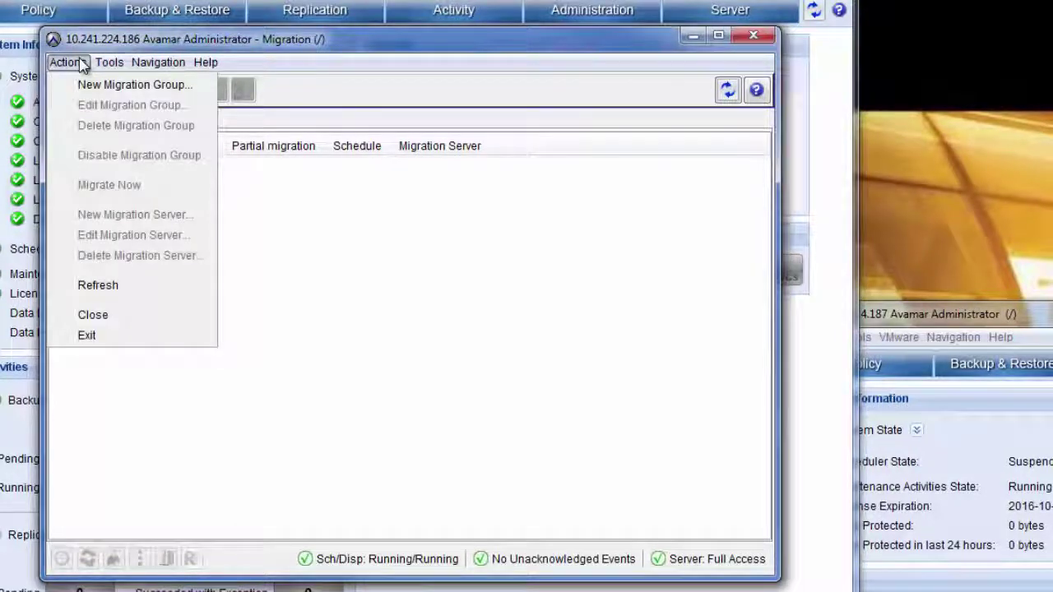
left_click(195, 91)
type("Window")
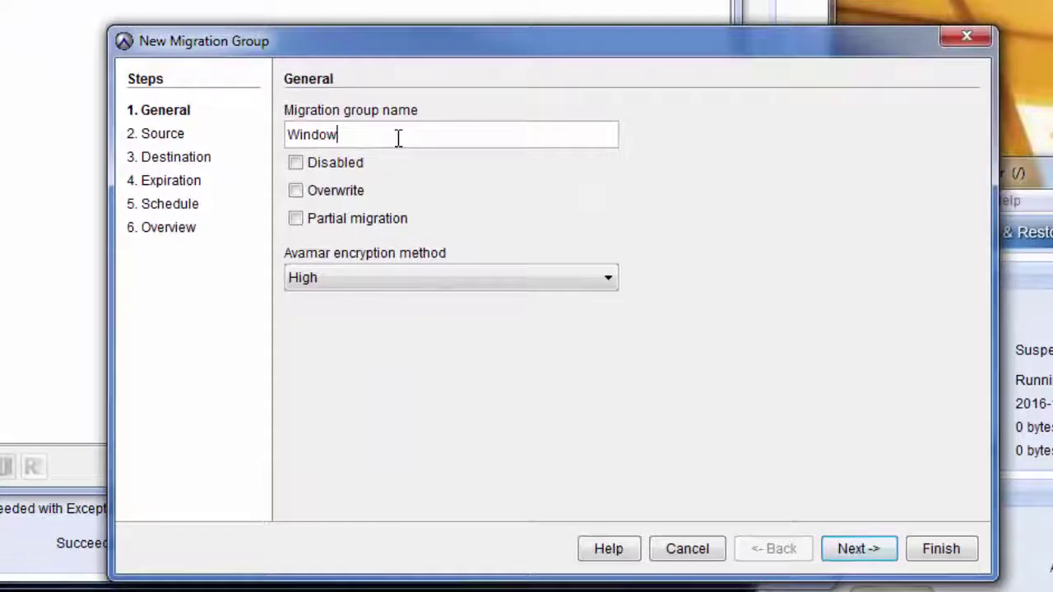
type("Clients")
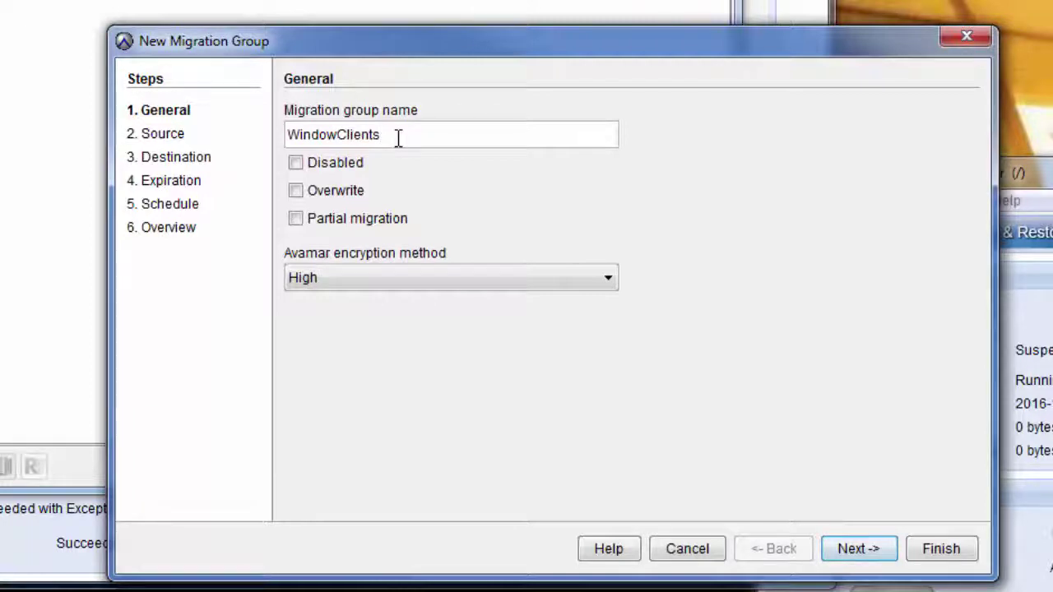
left_click(296, 163)
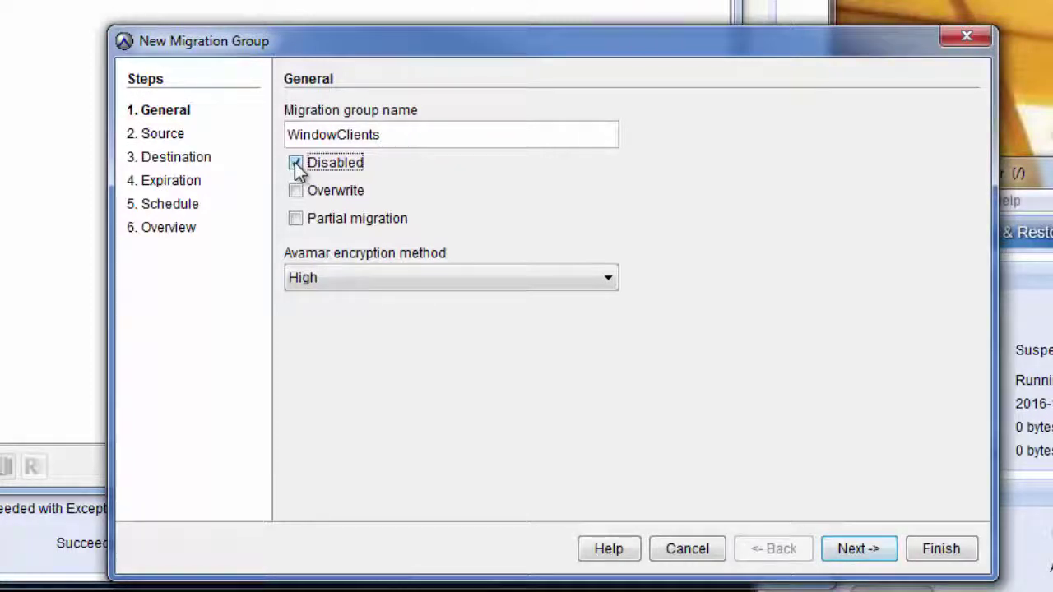
left_click(327, 280)
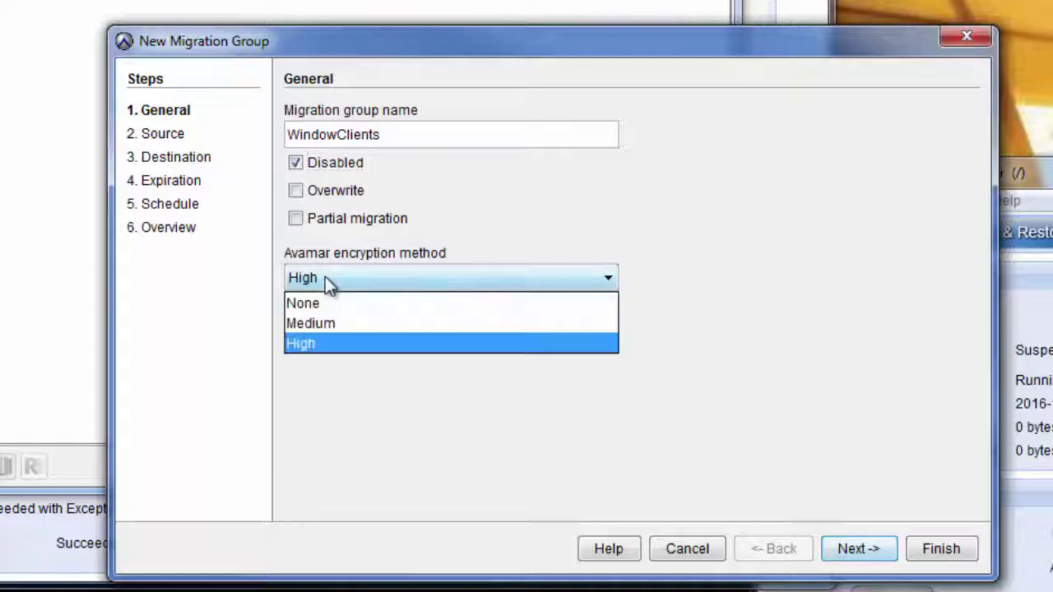
left_click(325, 323)
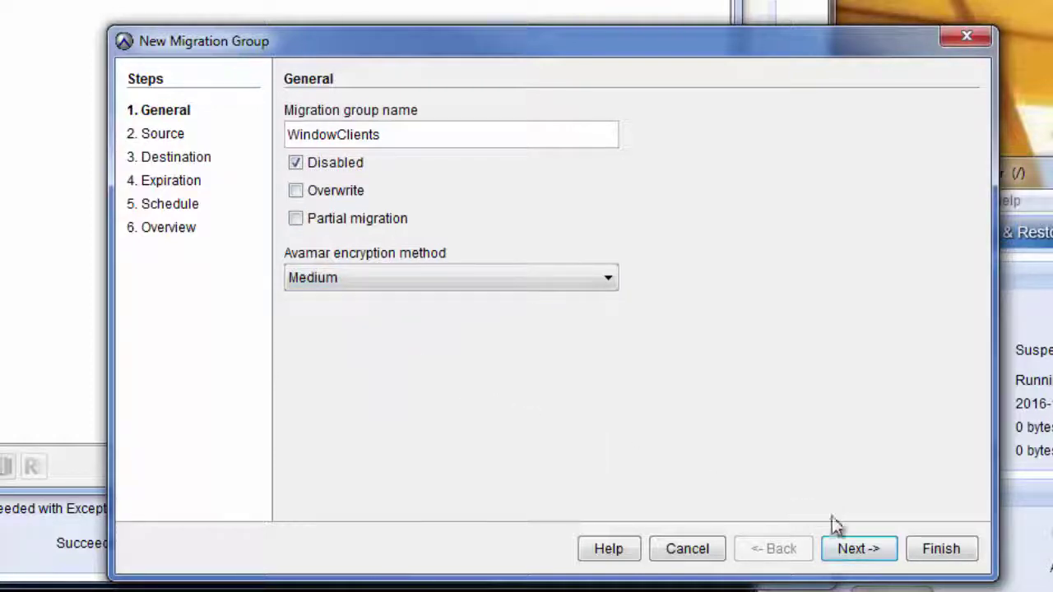
Set the source domain to / with the root domain and client ussaswenswl5c as members.
left_click(858, 550)
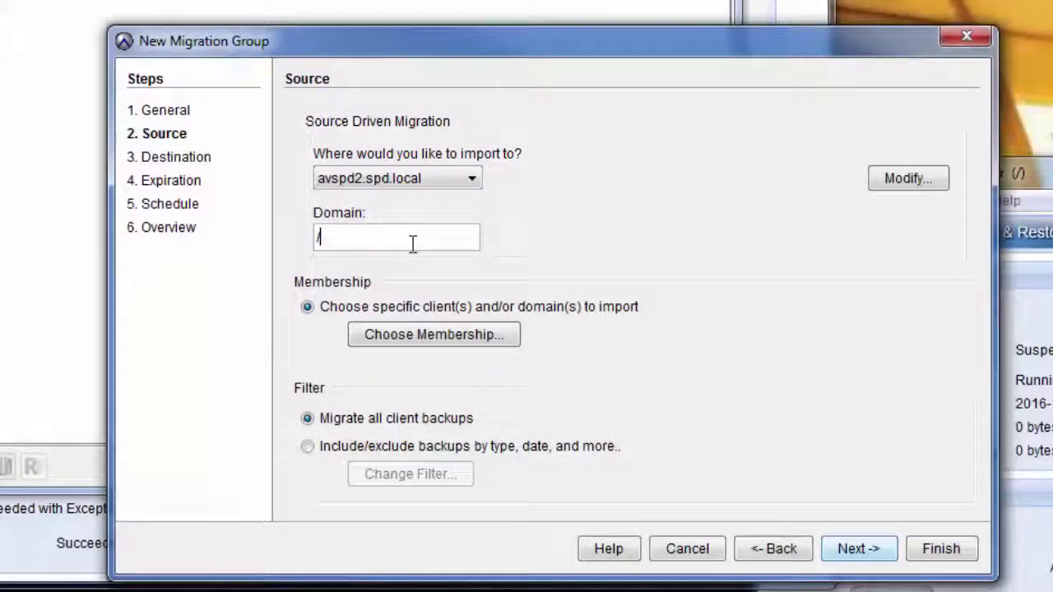
type("/")
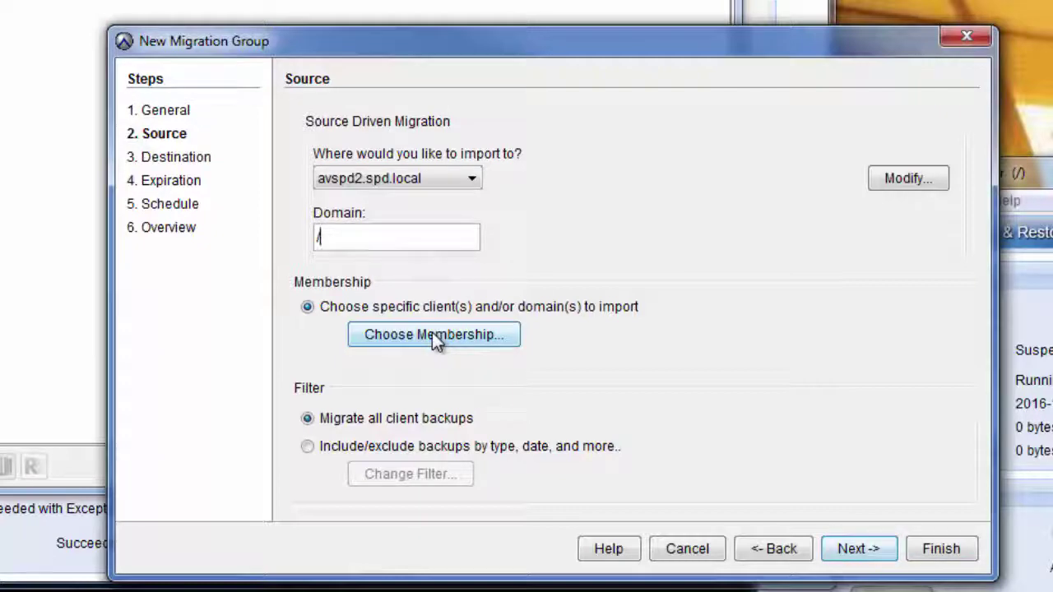
left_click(433, 334)
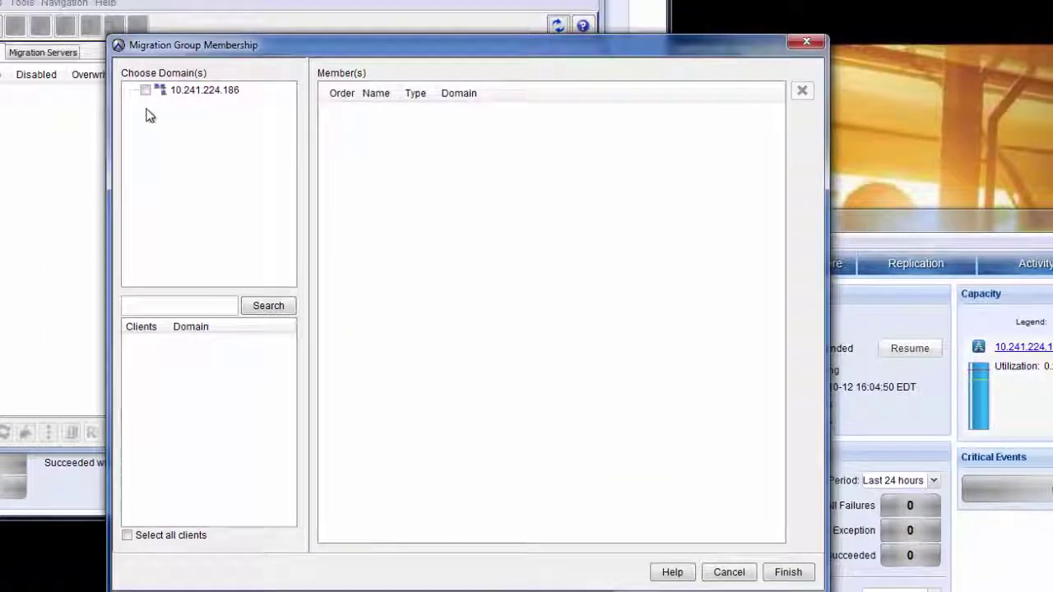
left_click(145, 91)
left_click(194, 116)
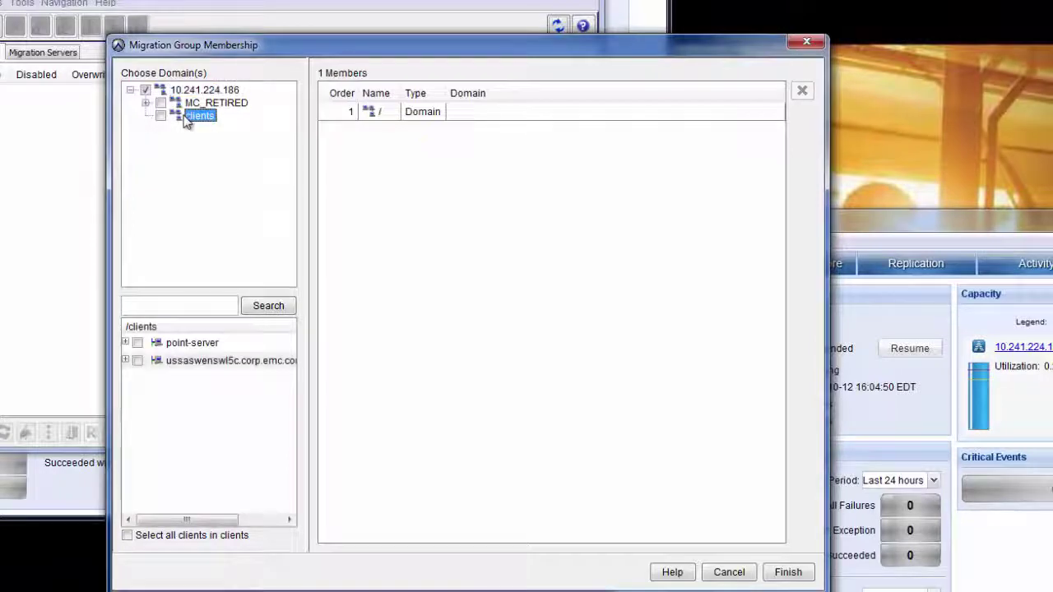
left_click(137, 361)
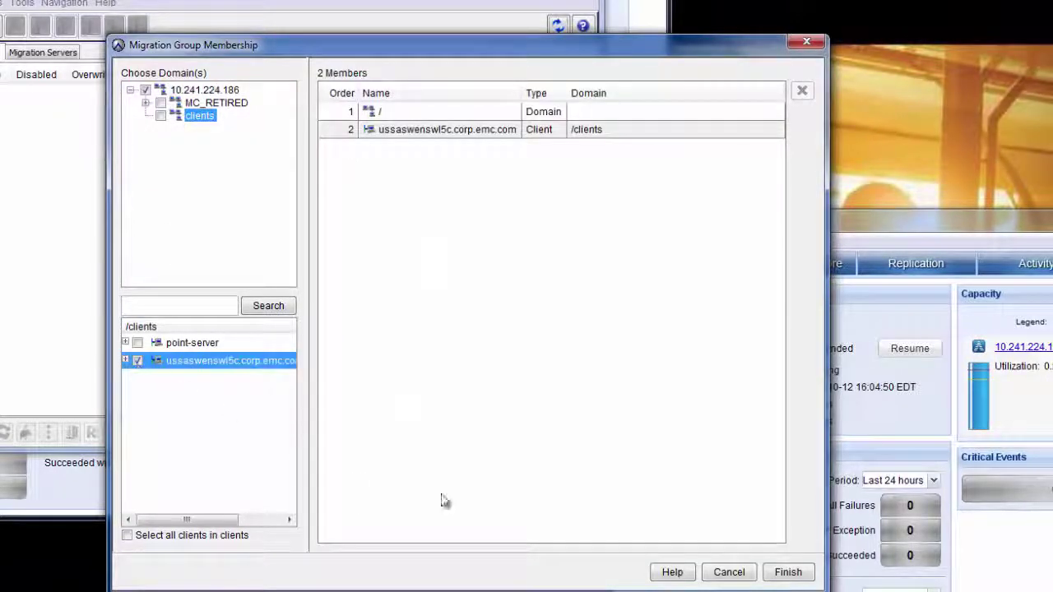
left_click(787, 571)
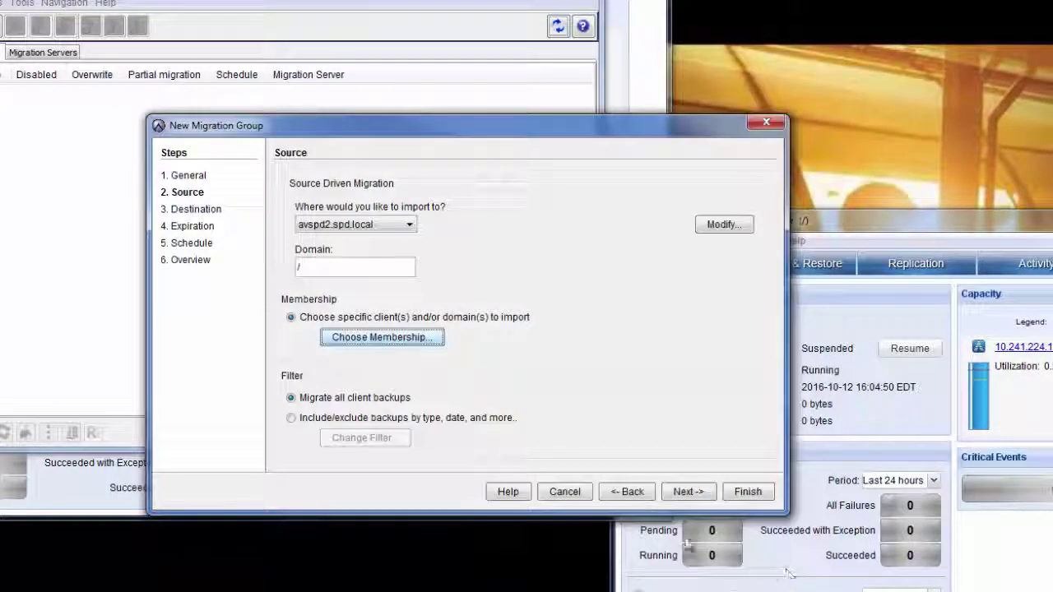
Filter the source backups to Daily and Weekly only, excluding Monthly and Yearly.
left_click(292, 418)
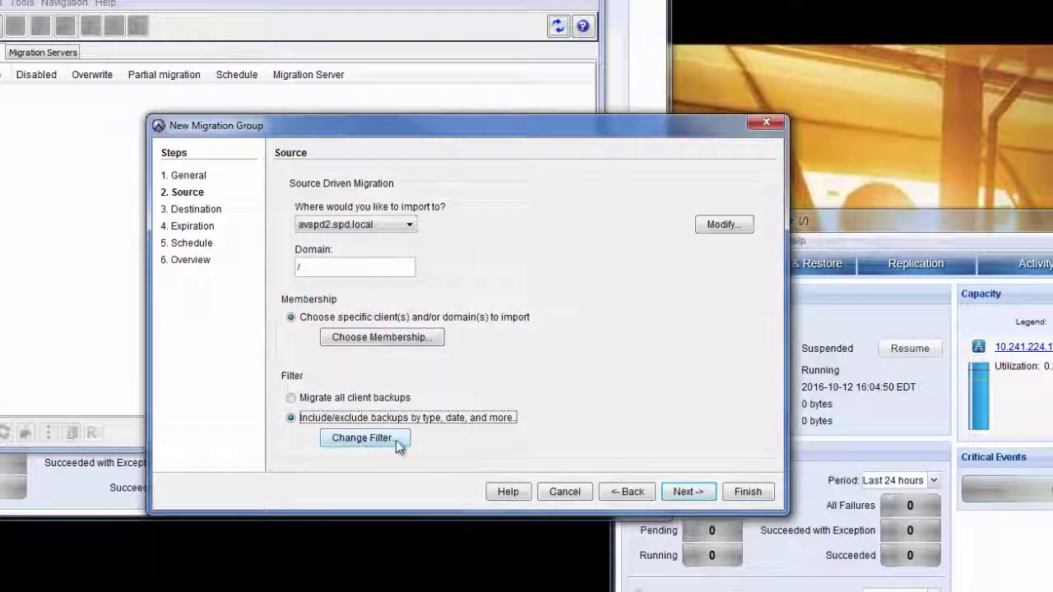
left_click(406, 441)
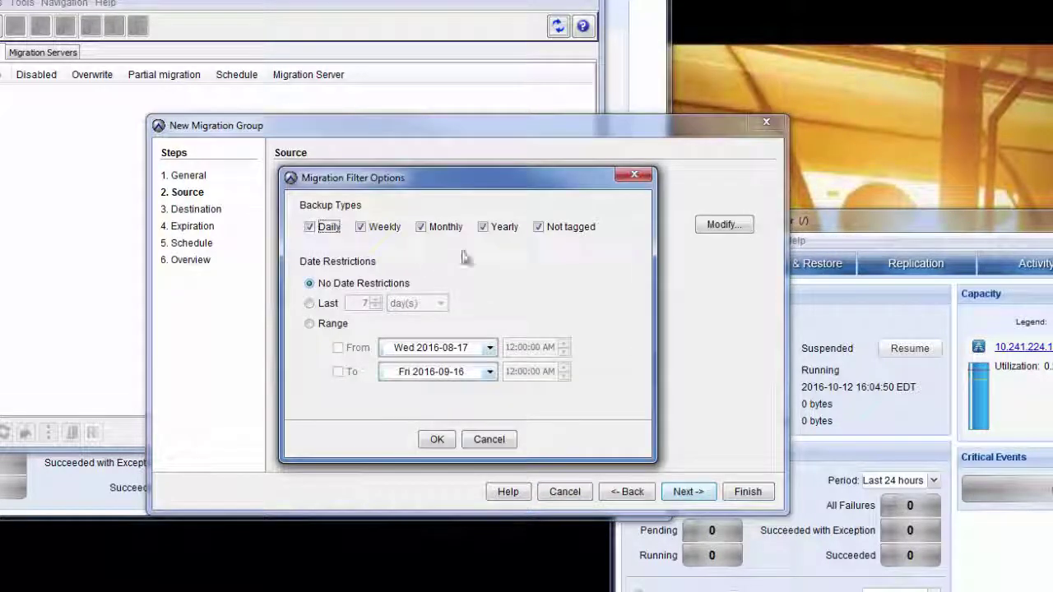
left_click(483, 228)
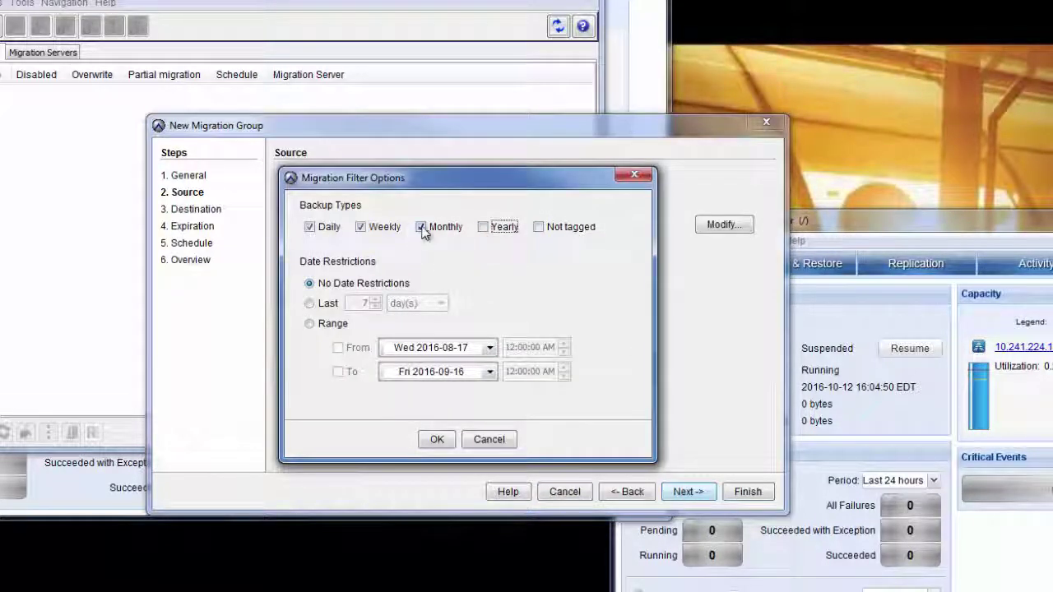
left_click(421, 227)
left_click(310, 229)
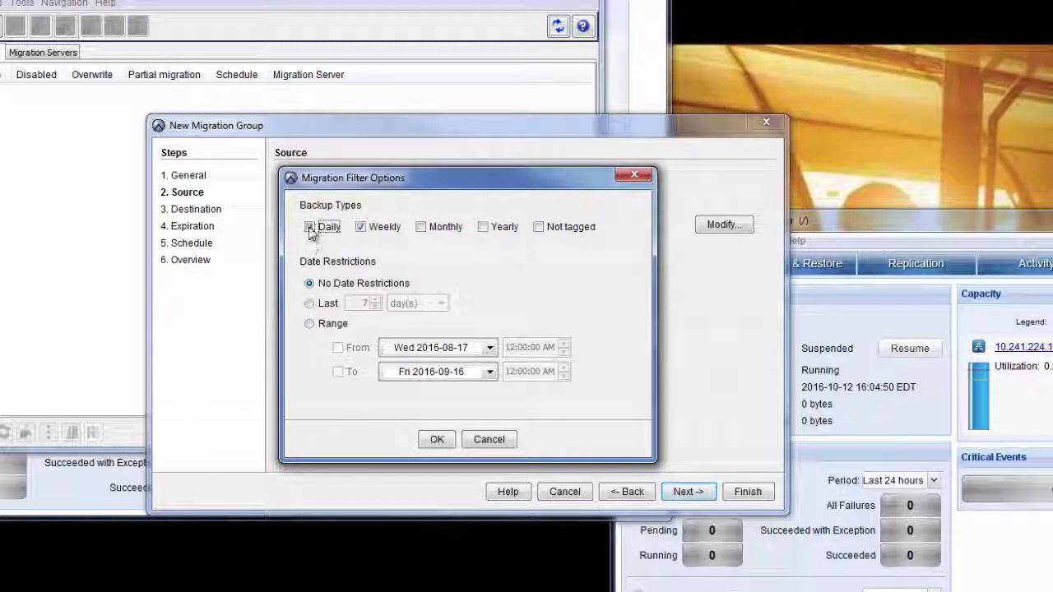
left_click(310, 229)
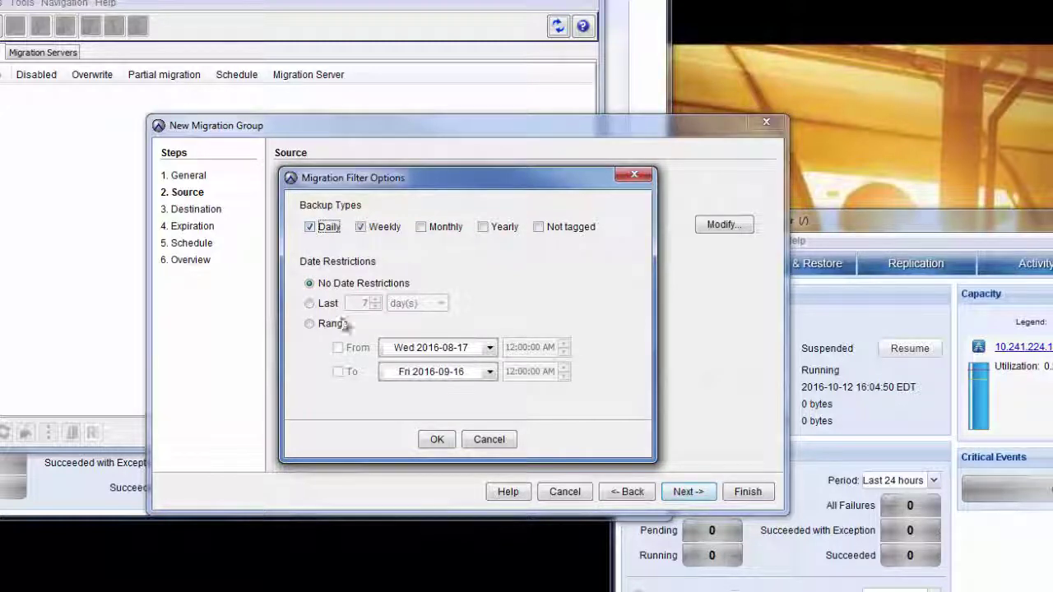
left_click(437, 440)
left_click(694, 495)
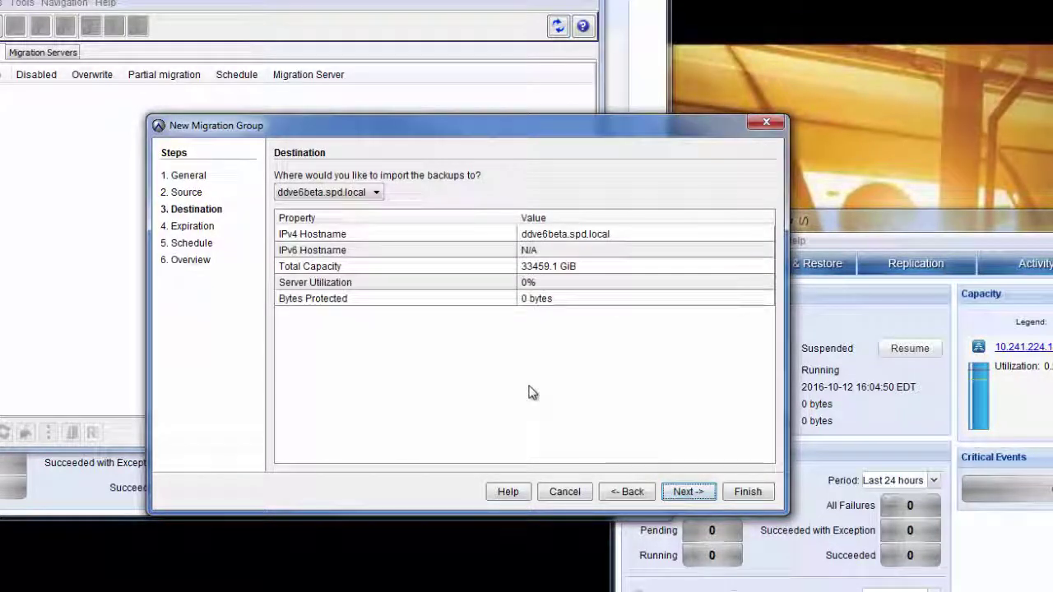
Use 60-day expiration per backup type, keep the Default Replication Schedule, and finish WindowClients.
left_click(686, 493)
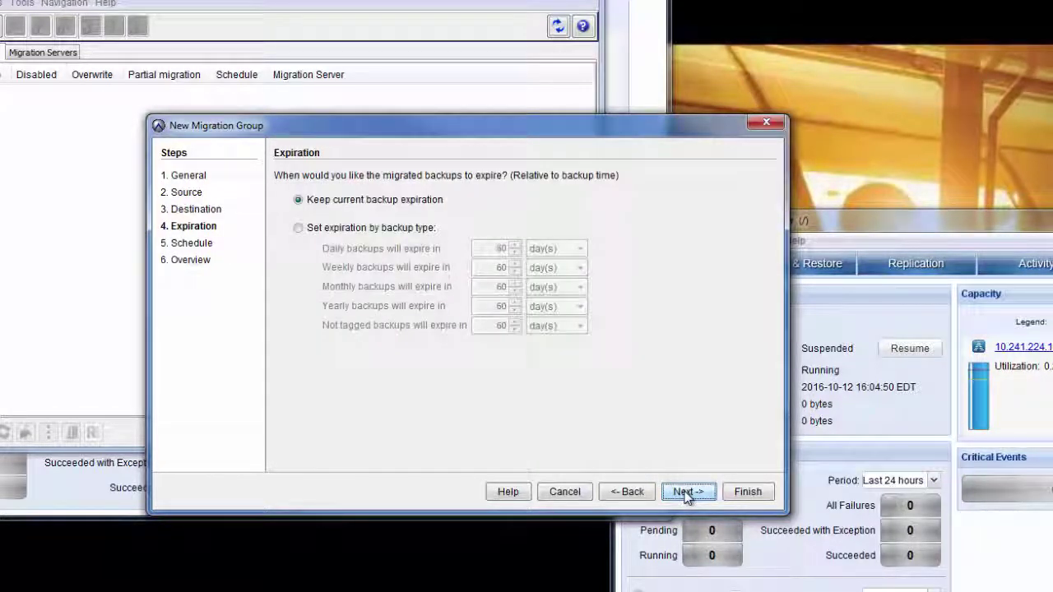
left_click(345, 233)
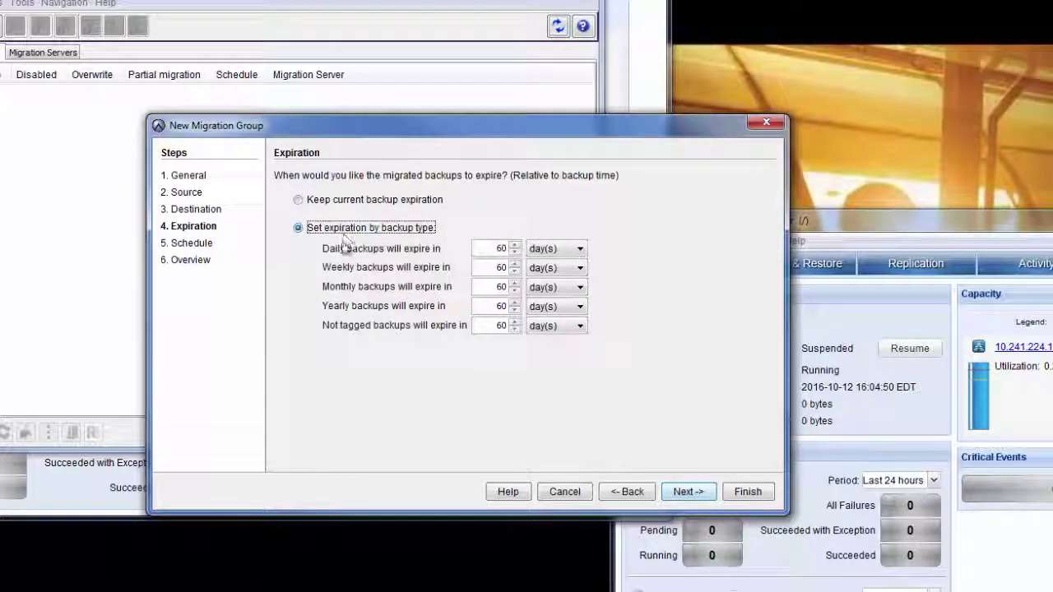
left_click(686, 493)
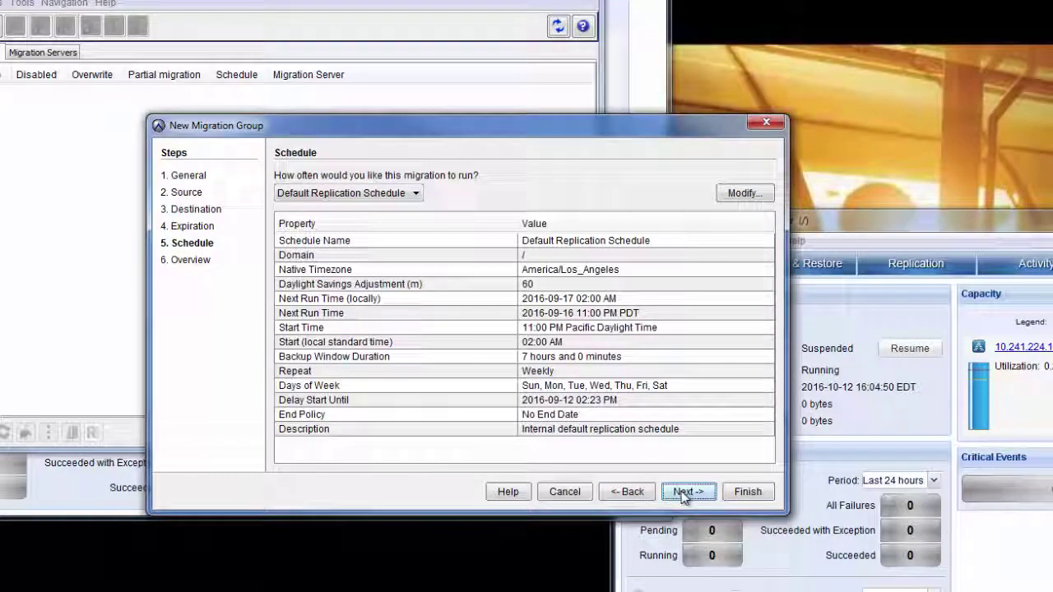
left_click(682, 494)
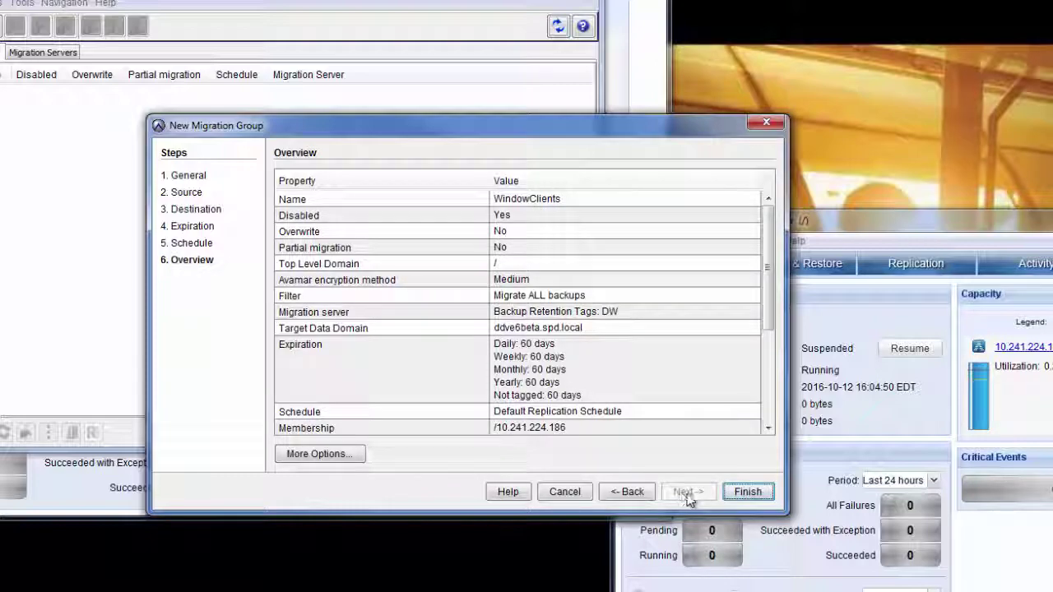
left_click(747, 491)
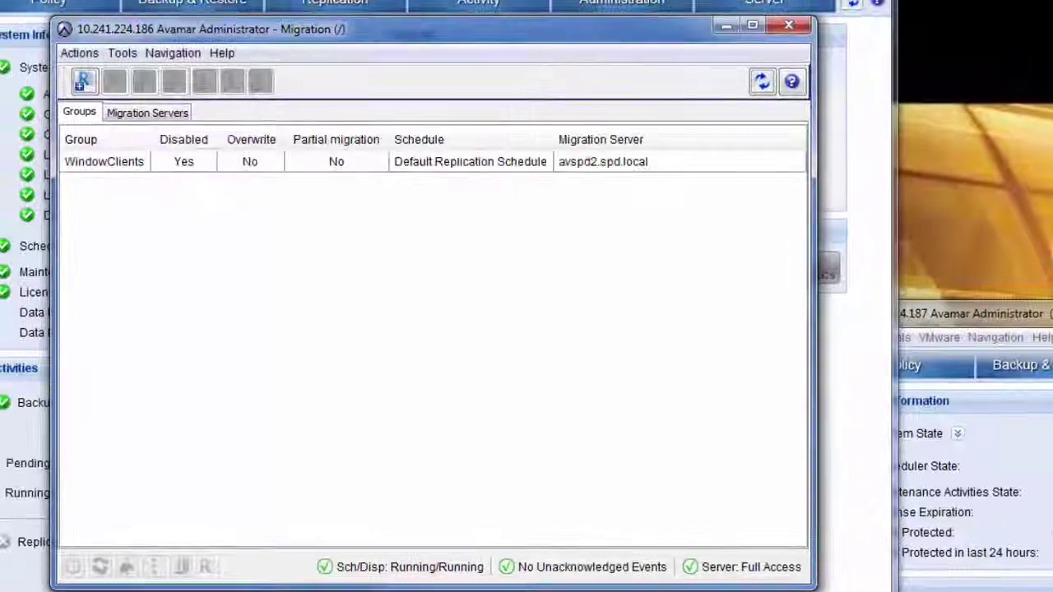
Enable the WindowClients migration group and confirm with Yes.
right_click(137, 164)
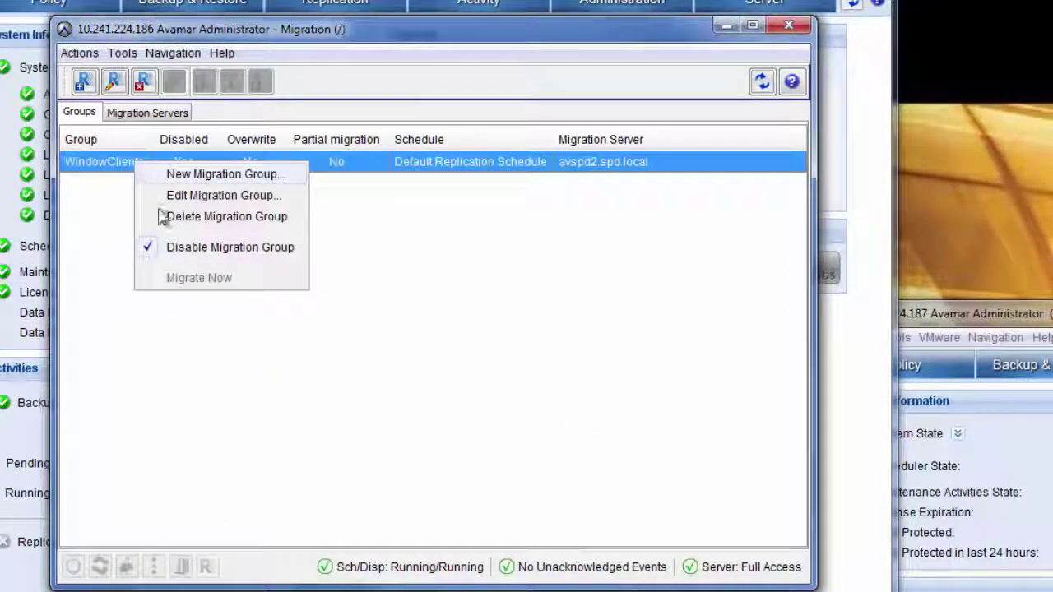
left_click(188, 251)
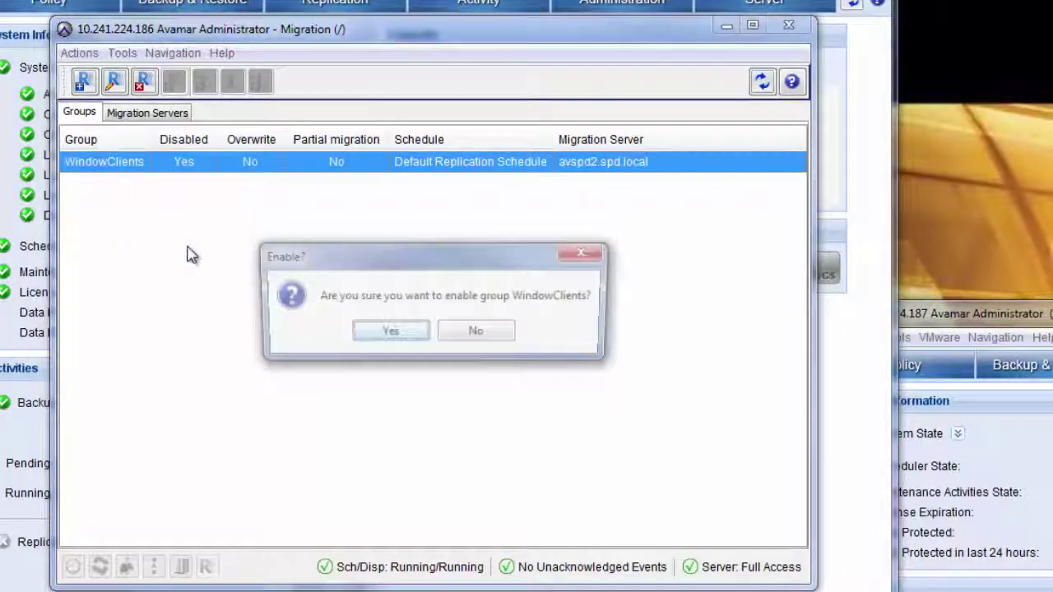
left_click(388, 334)
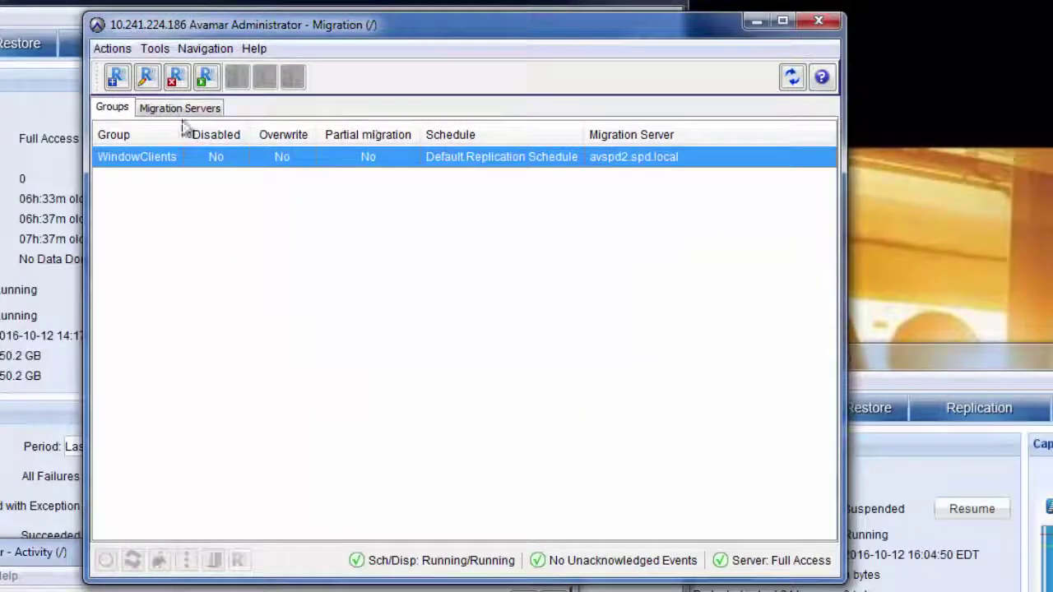
Run Migrate Now on WindowClients and check the running session in the Activity Monitor.
right_click(151, 161)
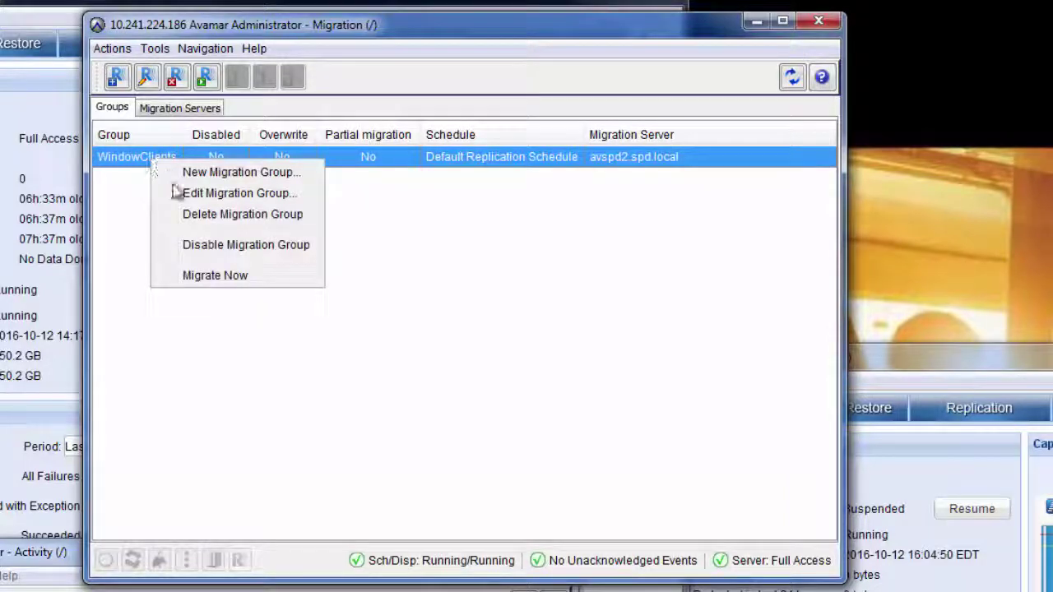
left_click(261, 281)
left_click(518, 404)
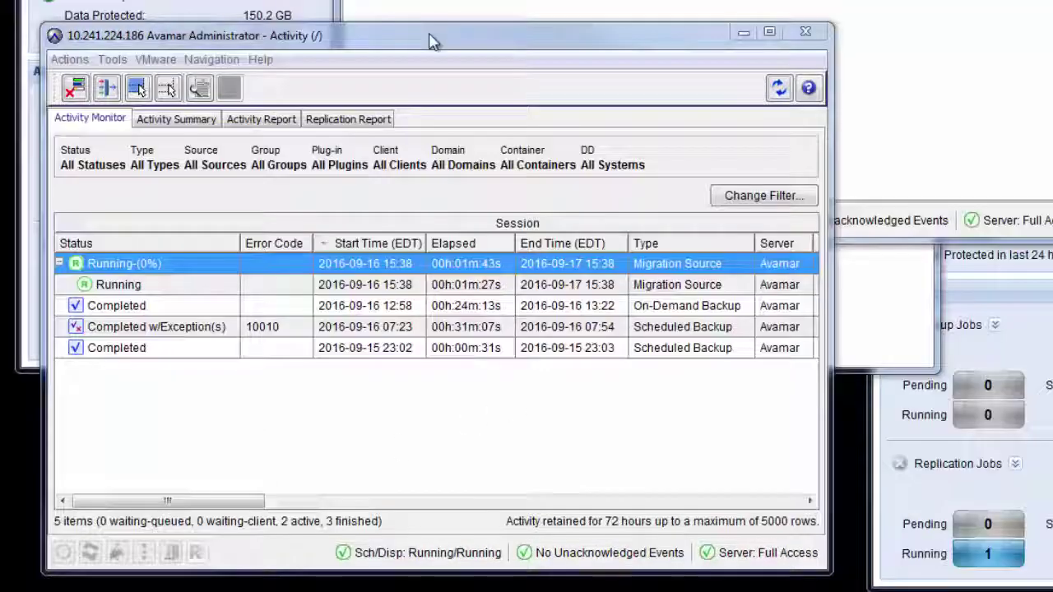
left_click(434, 41)
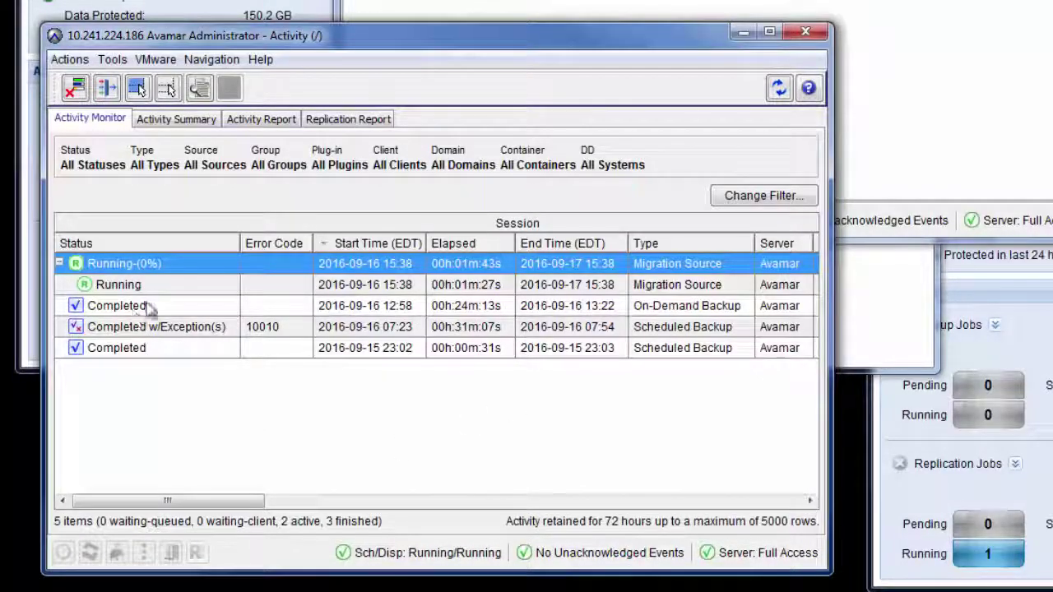
Open the running Migration Source session's log, enlarge the window and scroll through it.
left_click(173, 283)
right_click(173, 265)
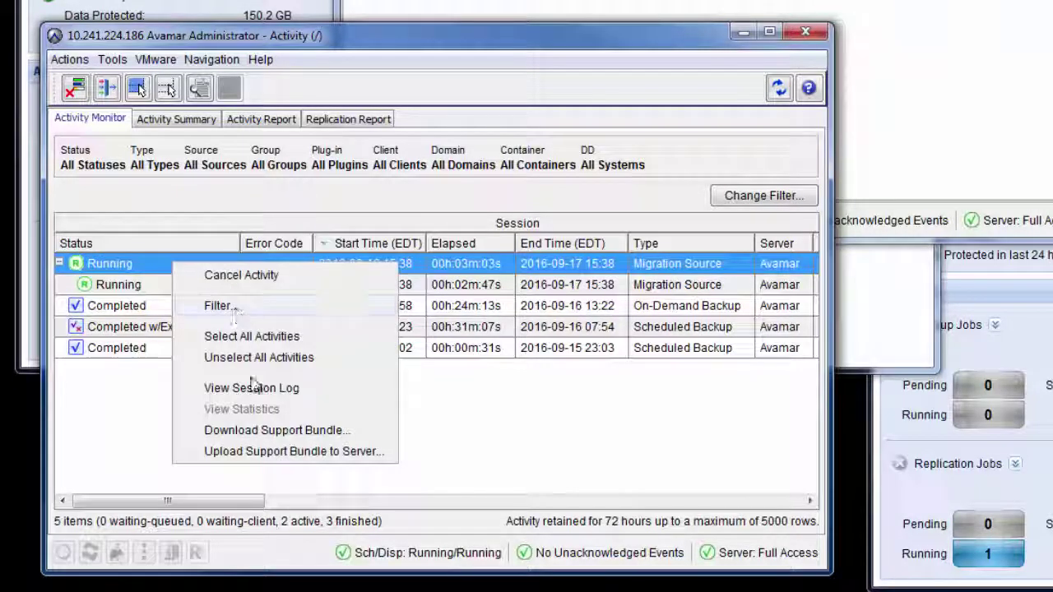
left_click(255, 387)
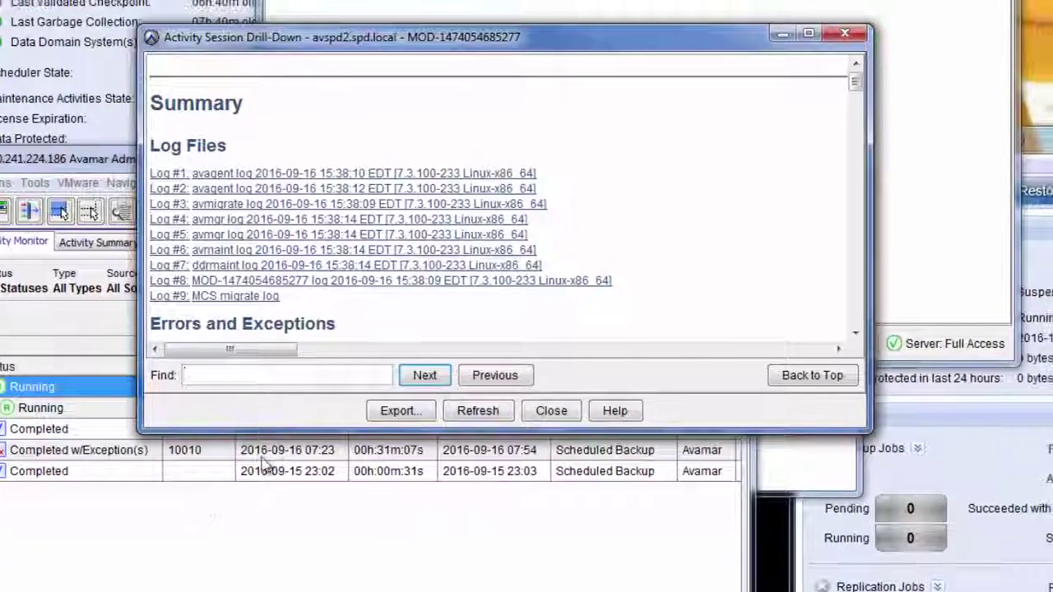
left_click_drag(271, 431, 336, 570)
scroll(506, 475, "down", 15)
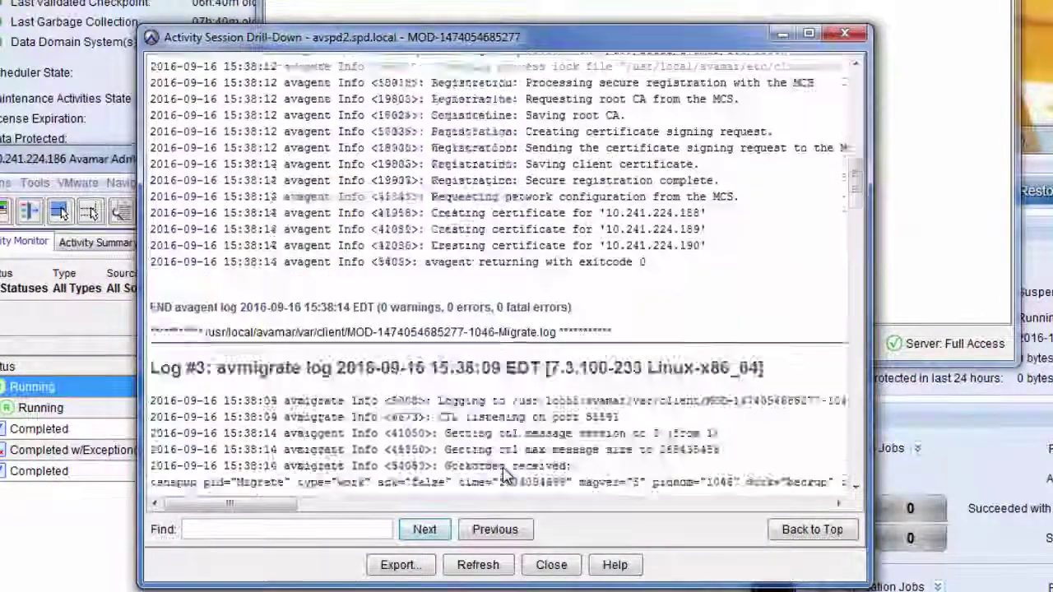
scroll(506, 476, "down", 20)
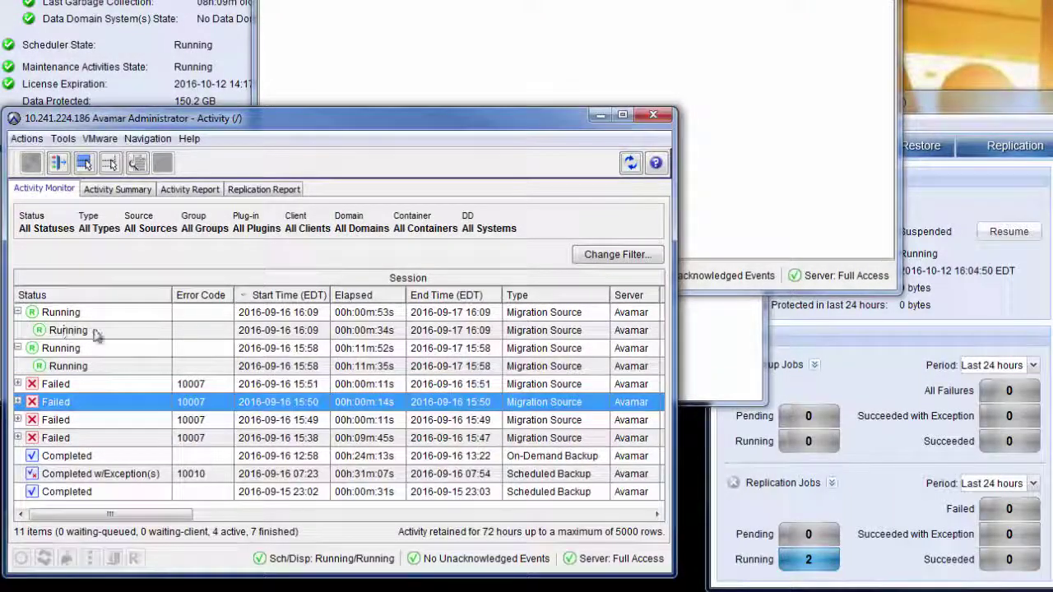
Open the failed migration session's log and jump to Log #9, the MCS migrate section.
right_click(93, 406)
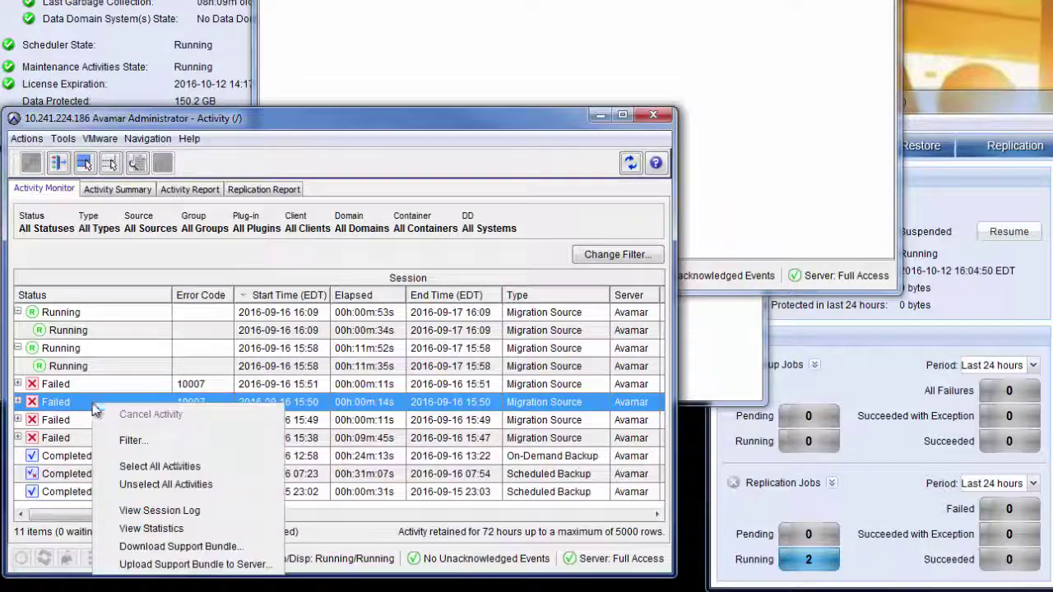
left_click(193, 508)
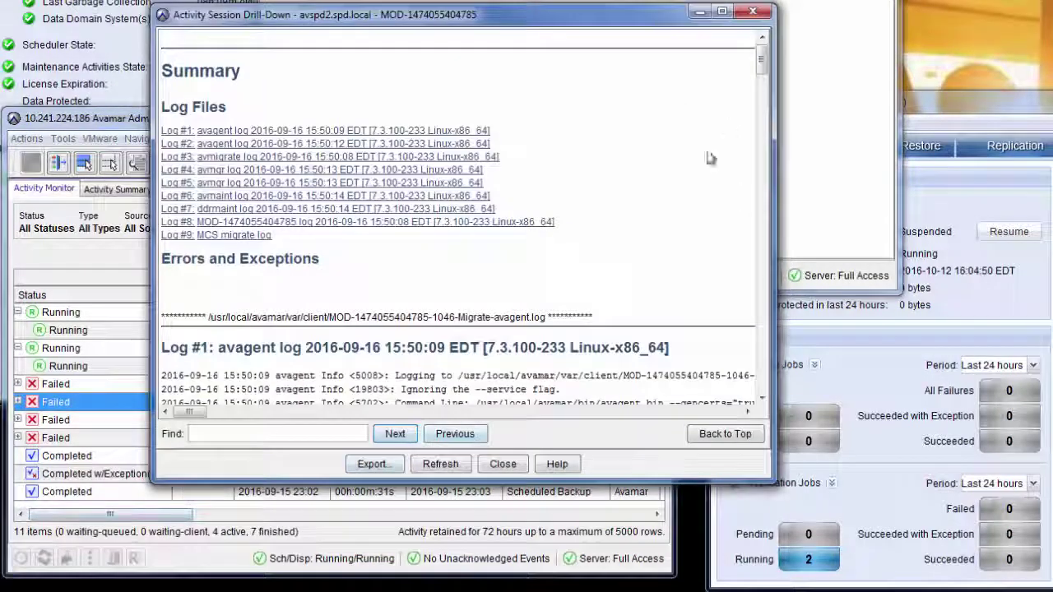
left_click(260, 239)
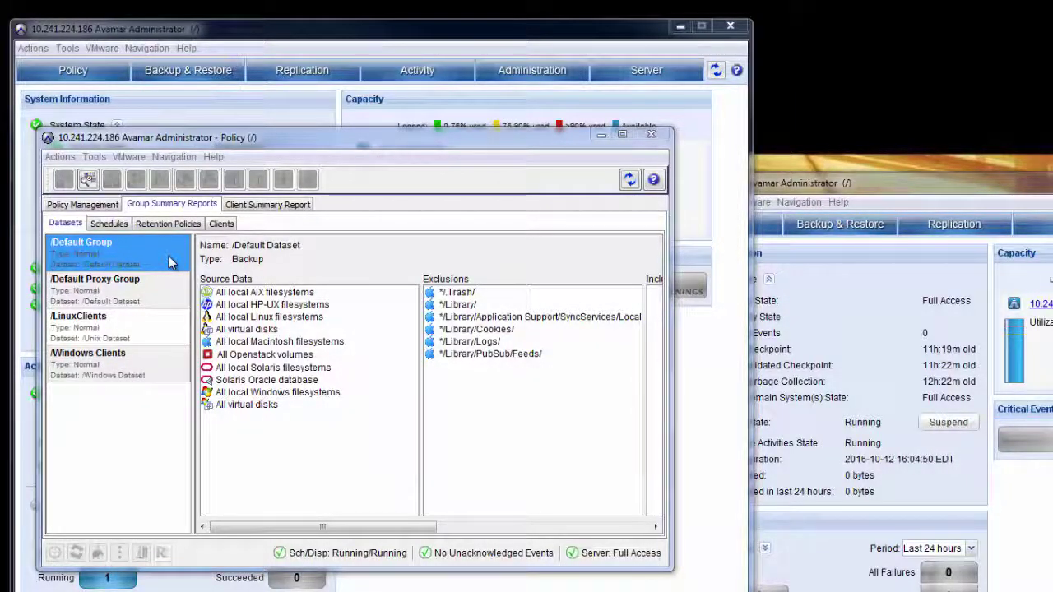
Review the datasets and backup schedules of the source /LinuxClients and /Windows Clients groups.
left_click(146, 324)
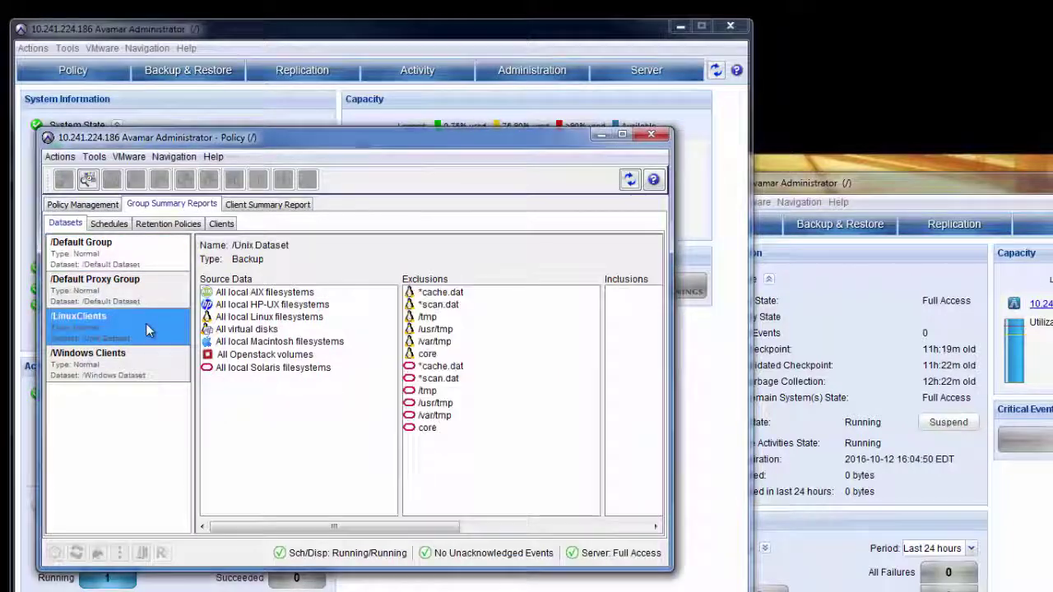
left_click(148, 364)
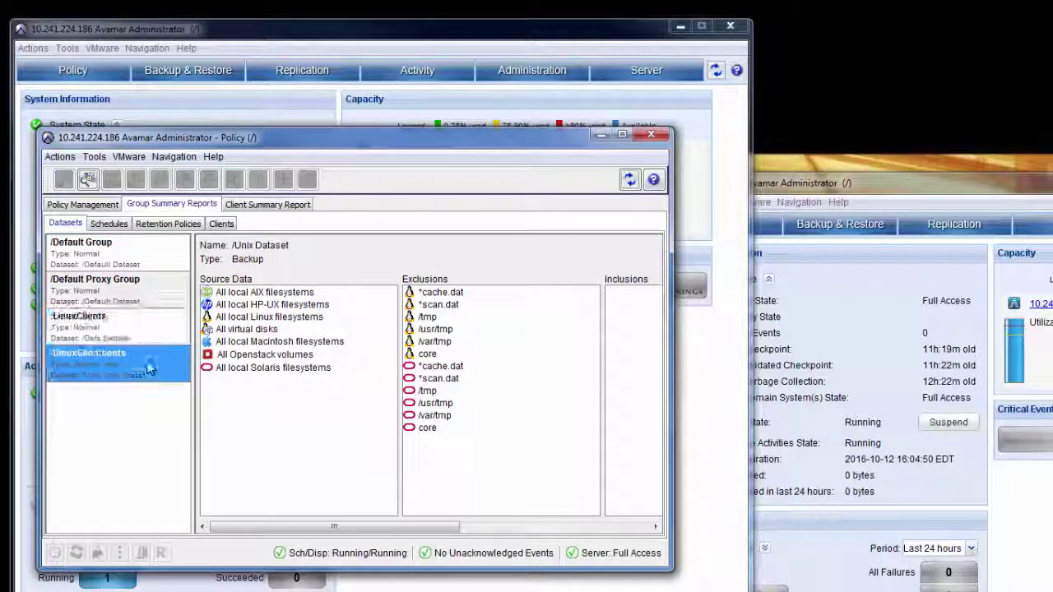
left_click(109, 224)
left_click(127, 296)
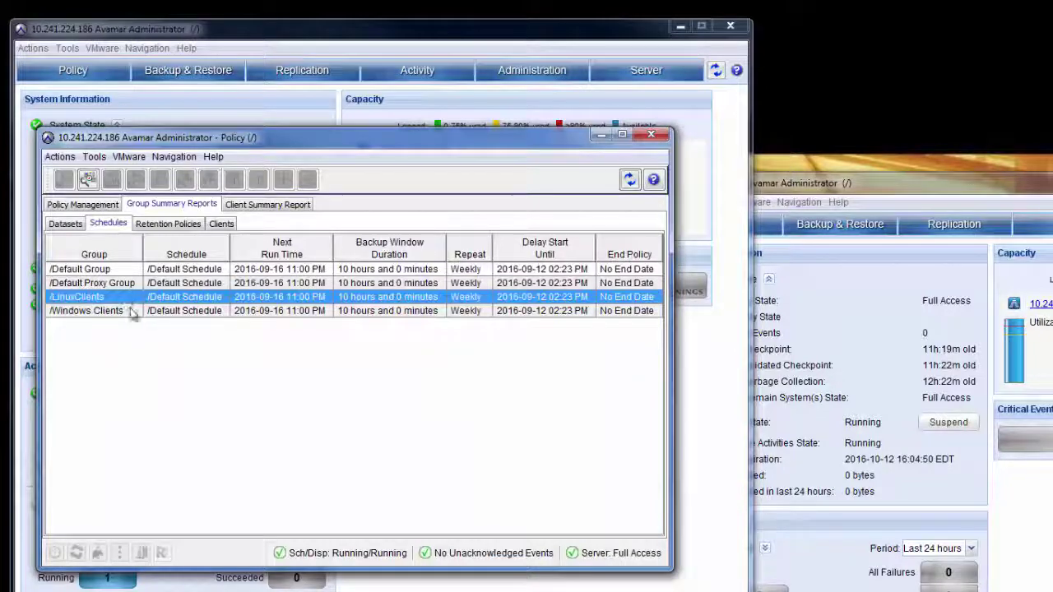
left_click(132, 312)
Check the retention policies for /LinuxClients and /Windows Clients and view each group's clients.
left_click(168, 224)
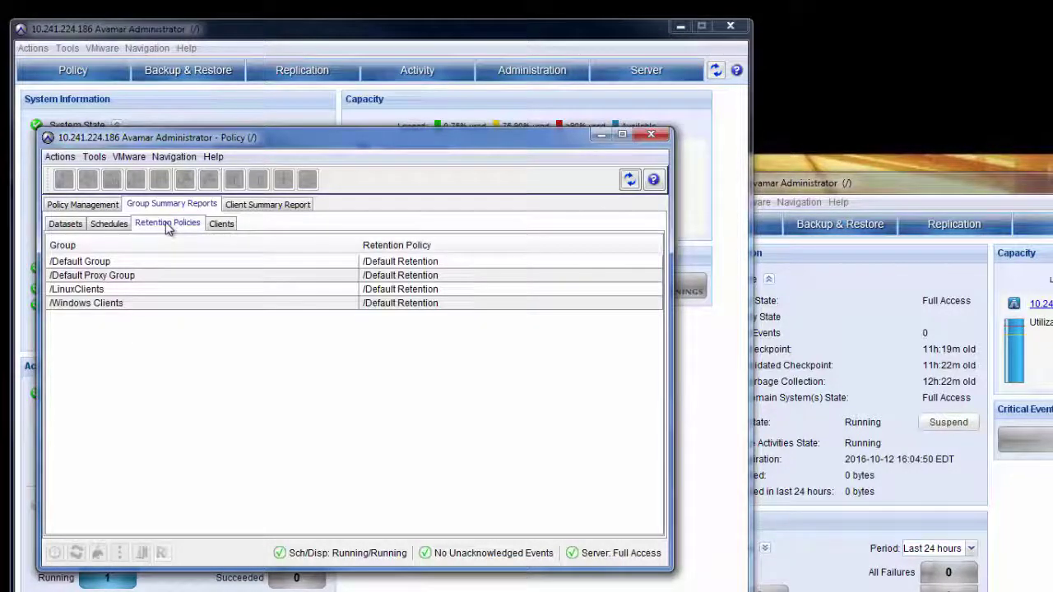
left_click(141, 289)
left_click(134, 303)
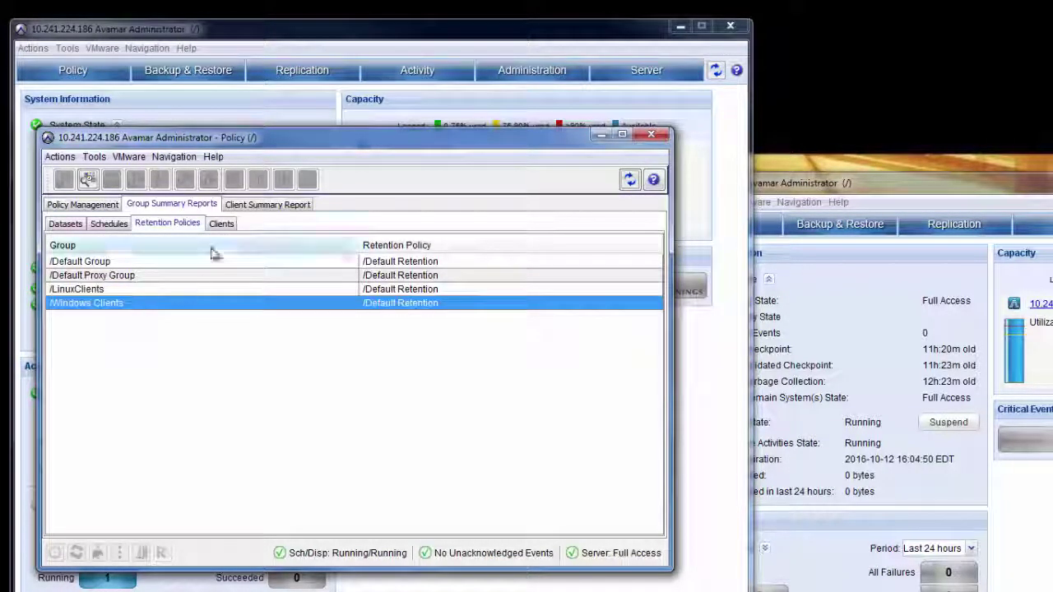
left_click(221, 224)
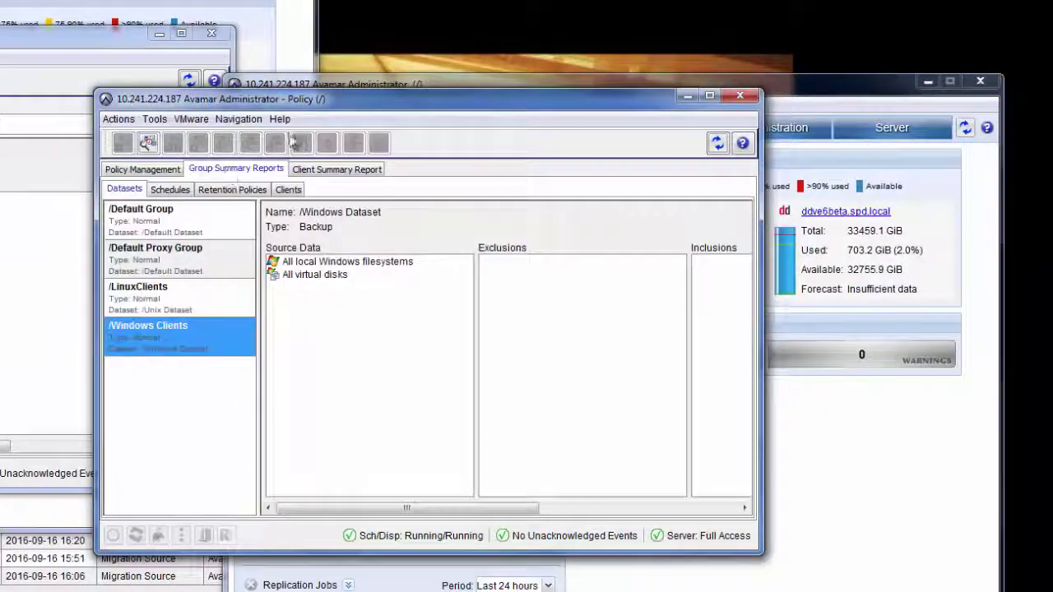
Check the destination /LinuxClients dataset and the schedules of both migrated groups.
left_click_drag(327, 103, 473, 31)
left_click(321, 244)
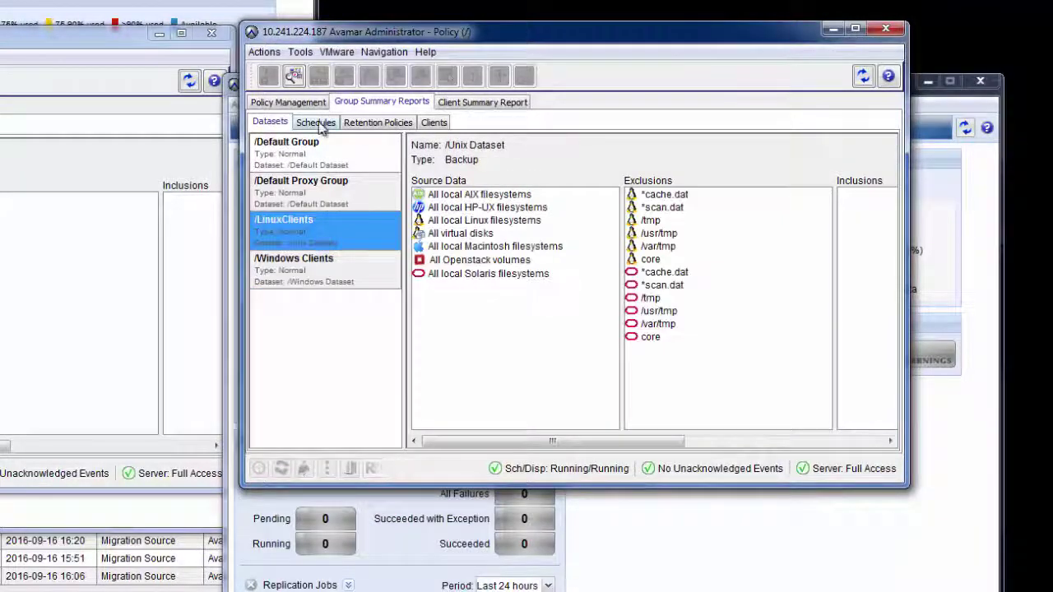
left_click(317, 122)
left_click(340, 200)
left_click(340, 215)
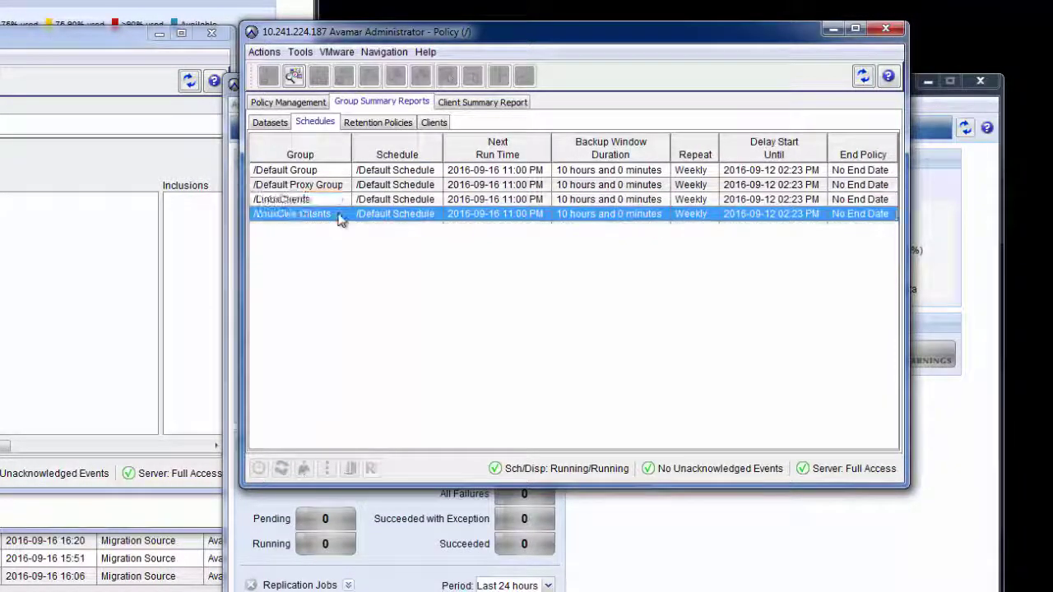
Inspect the destination /LinuxClients and /Windows Clients retention policies.
left_click(378, 123)
left_click(360, 192)
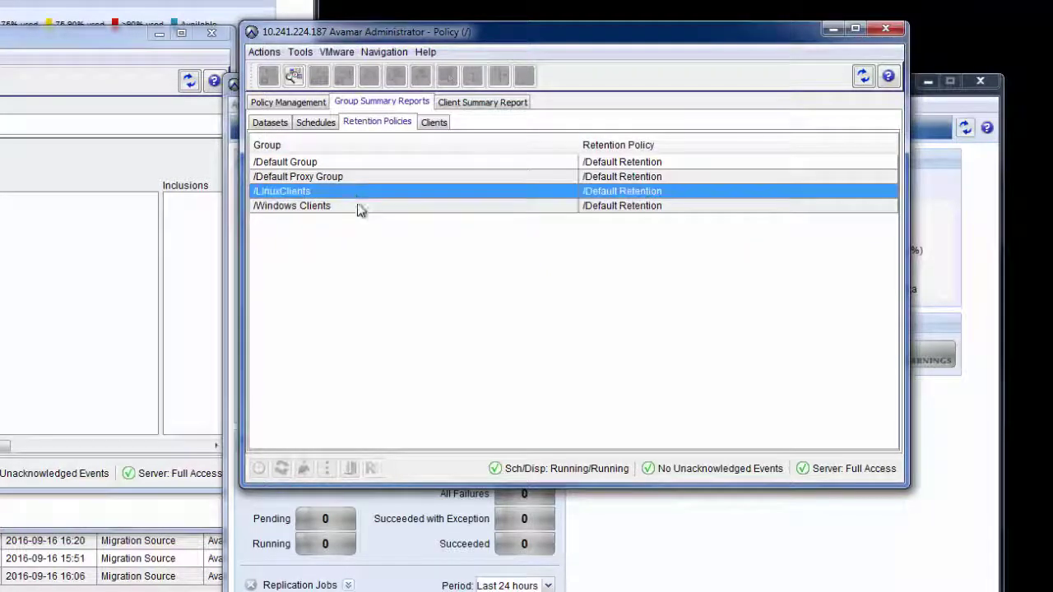
left_click(360, 209)
Check the destination groups' client entries, then show the /clients domain in Policy Management.
left_click(437, 123)
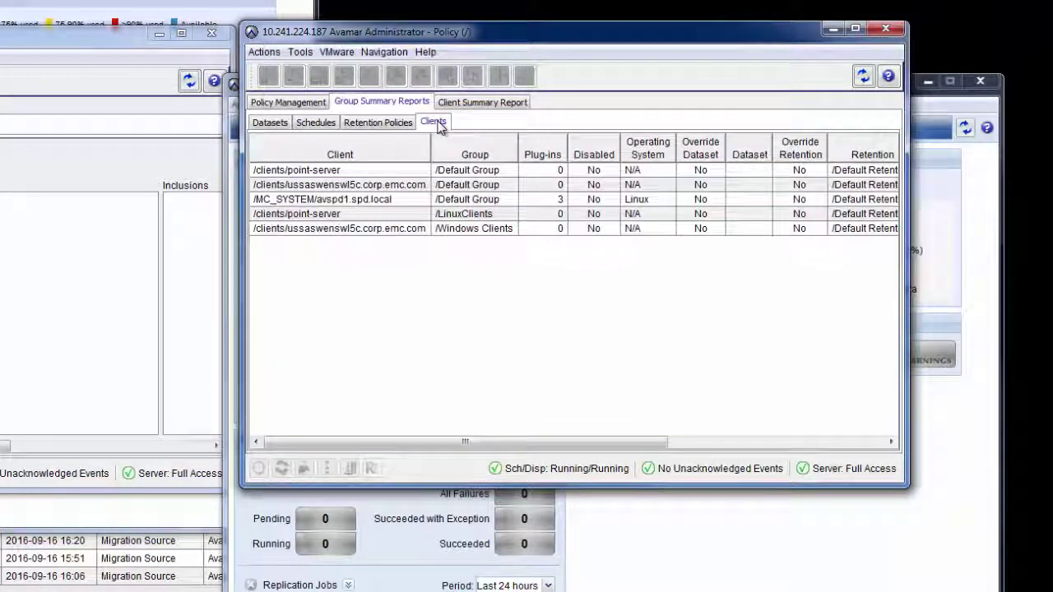
left_click(384, 215)
left_click(385, 231)
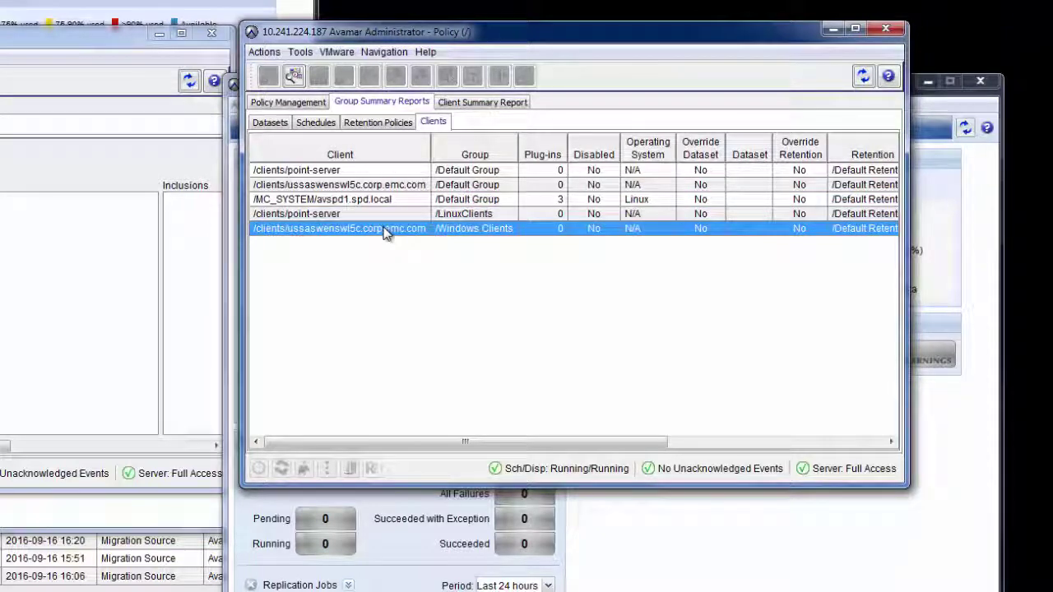
left_click(304, 103)
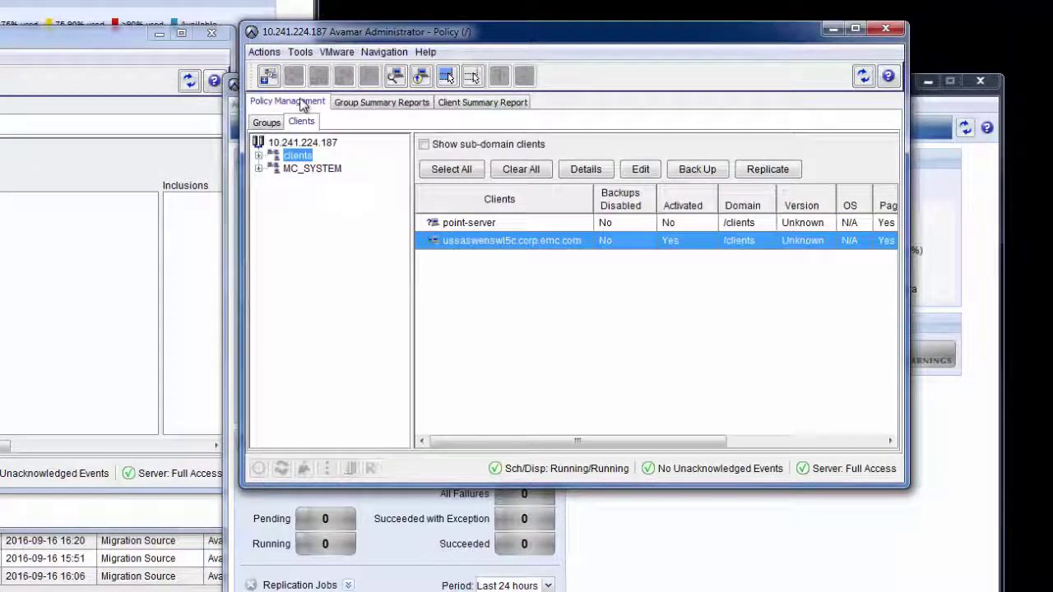